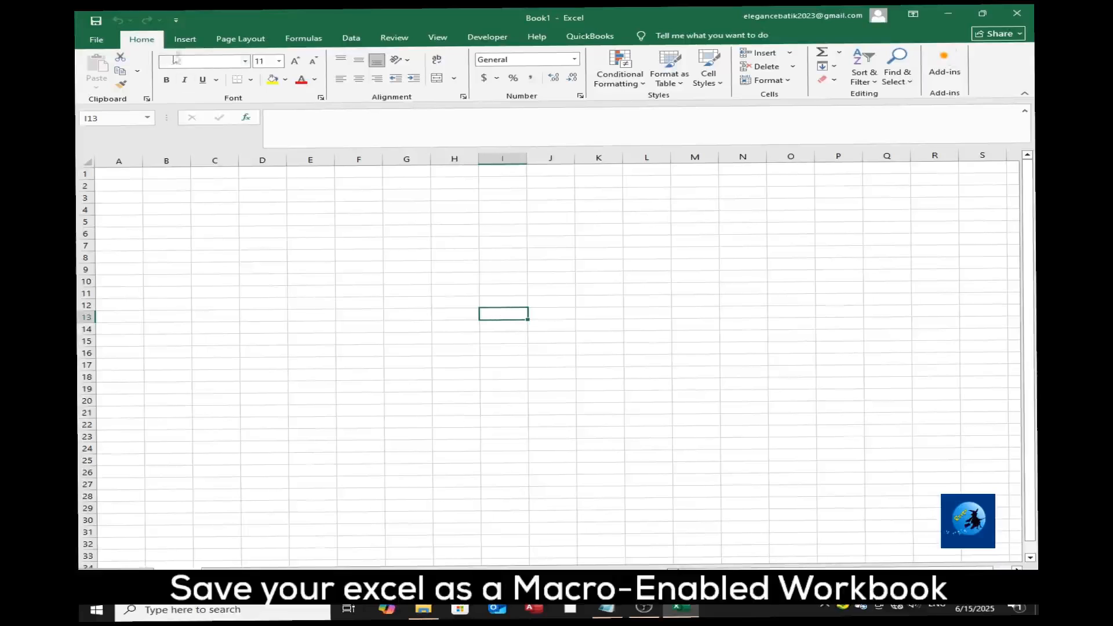
Save the workbook as an Excel Macro-Enabled Template (*.xltm) named Automate Data Entry Form and dismiss the backup notice.
left_click(97, 40)
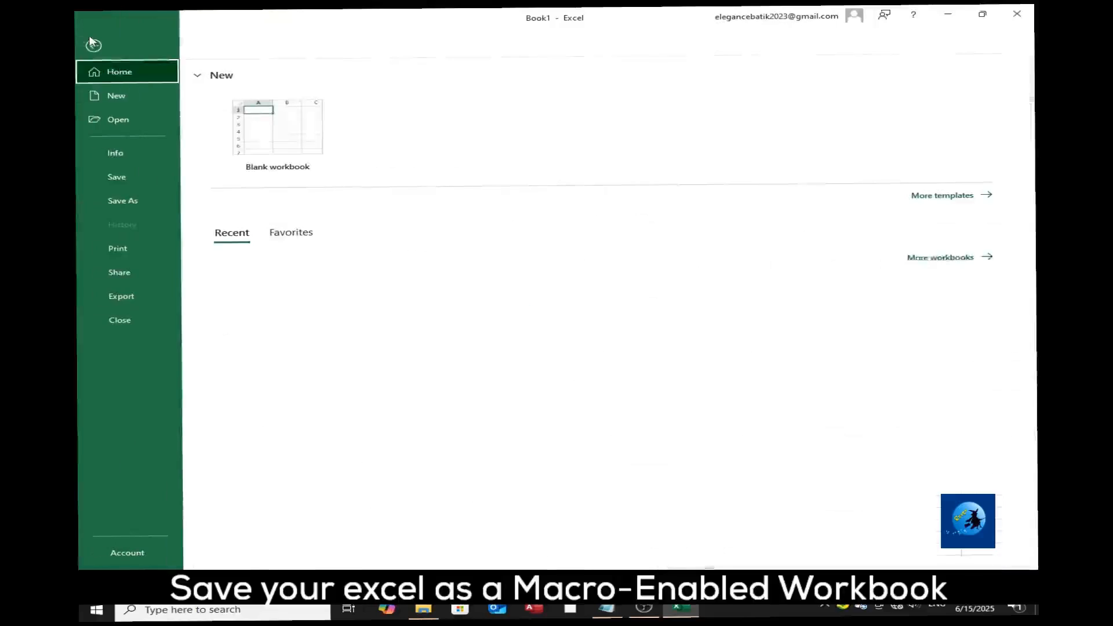
left_click(110, 209)
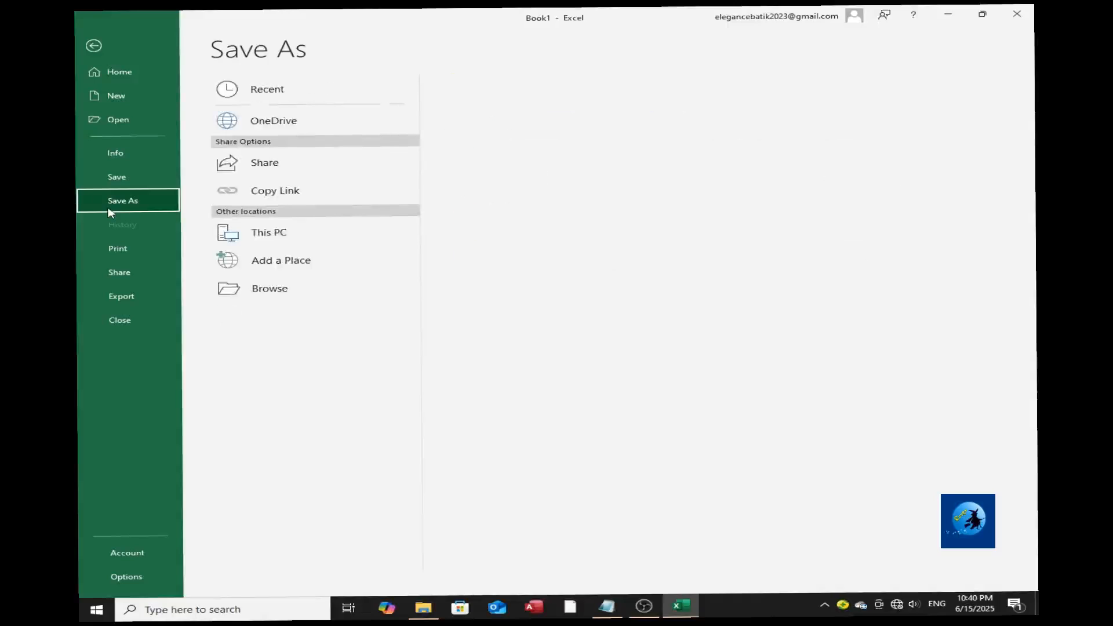
left_click(259, 263)
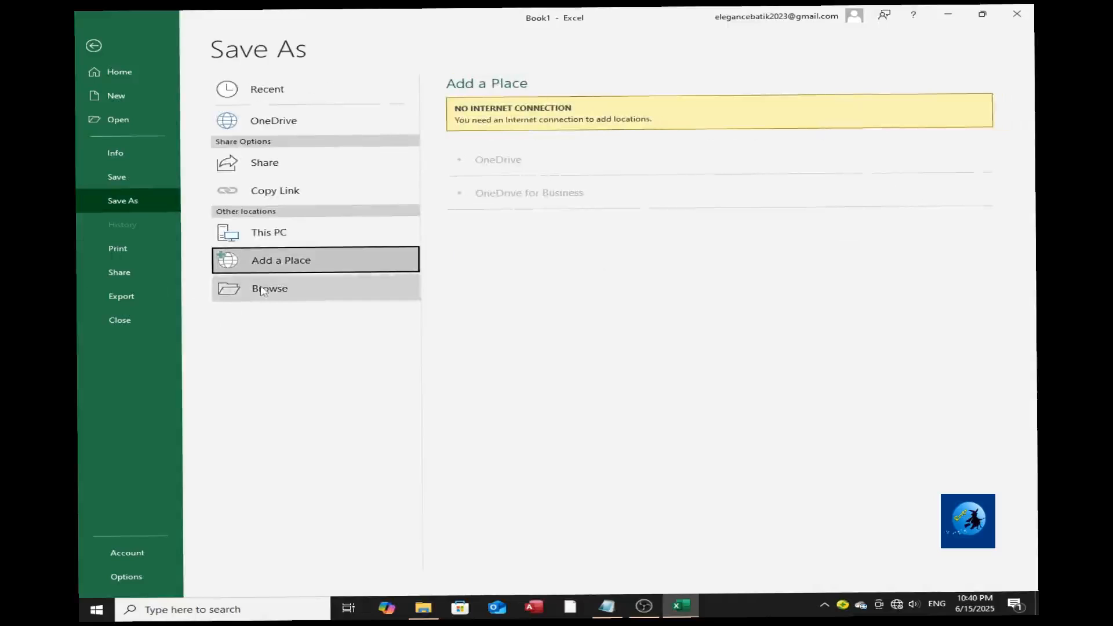
left_click(260, 288)
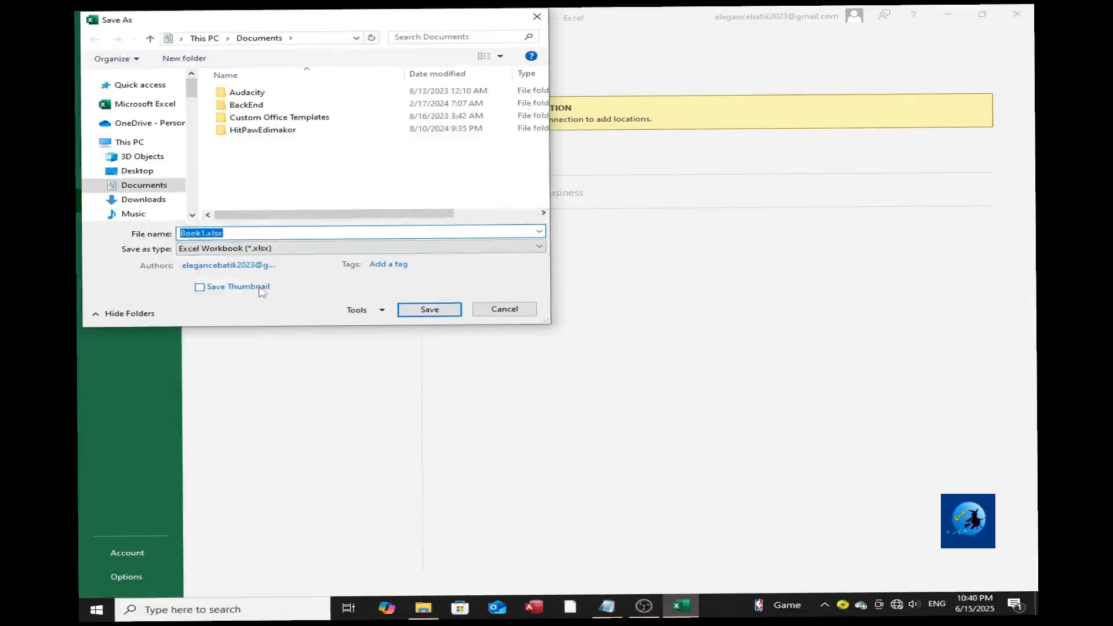
left_click(153, 174)
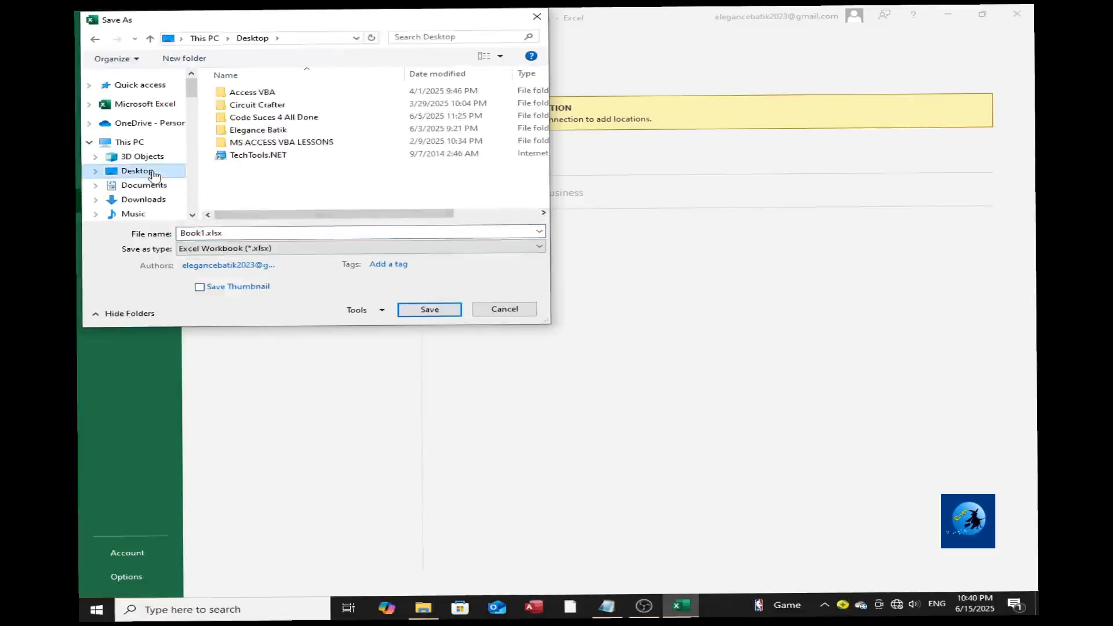
left_click(226, 250)
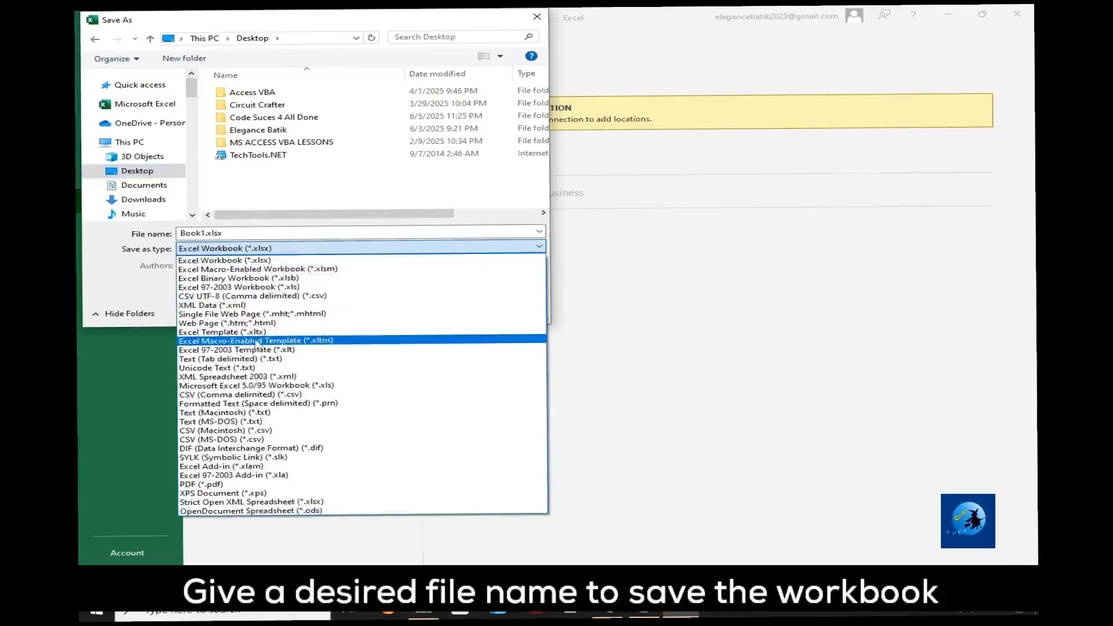
left_click(254, 342)
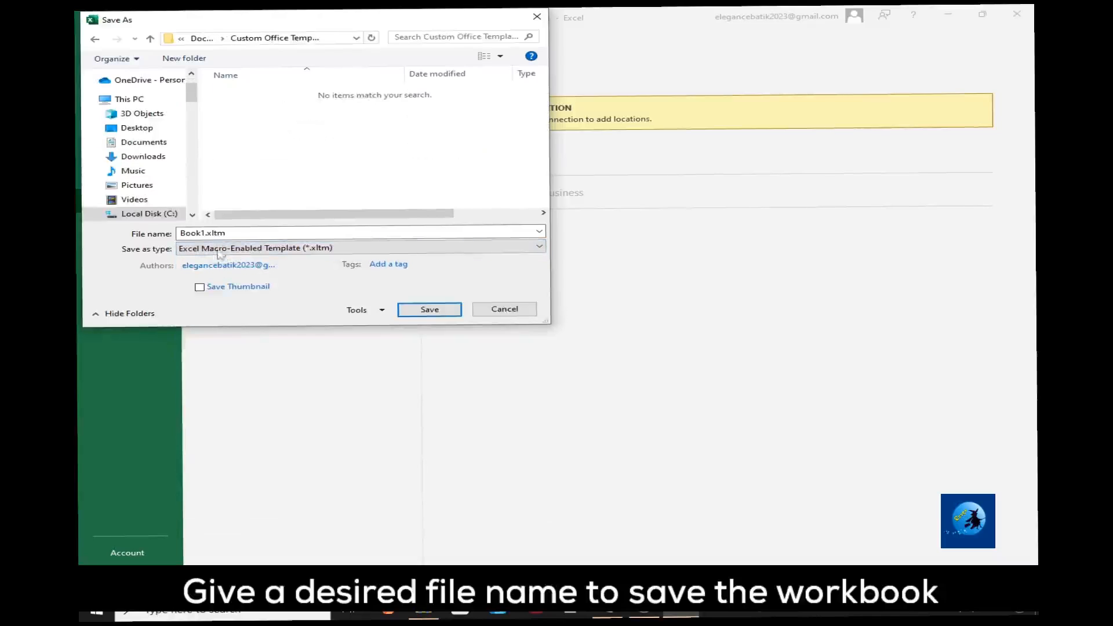
left_click(237, 233)
double_click(236, 232)
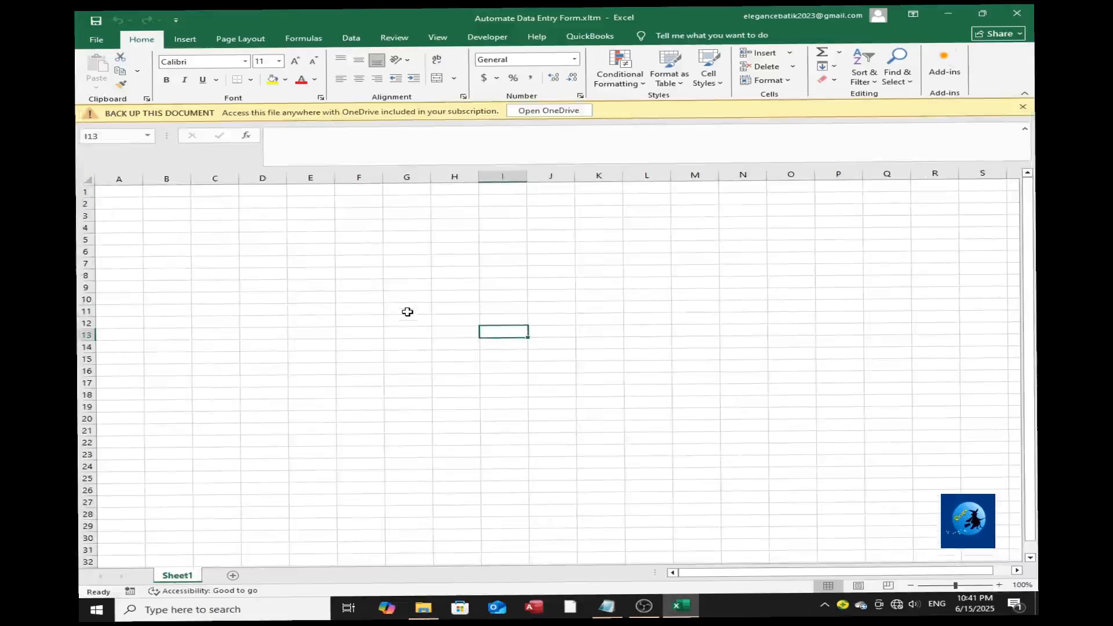
left_click(1023, 107)
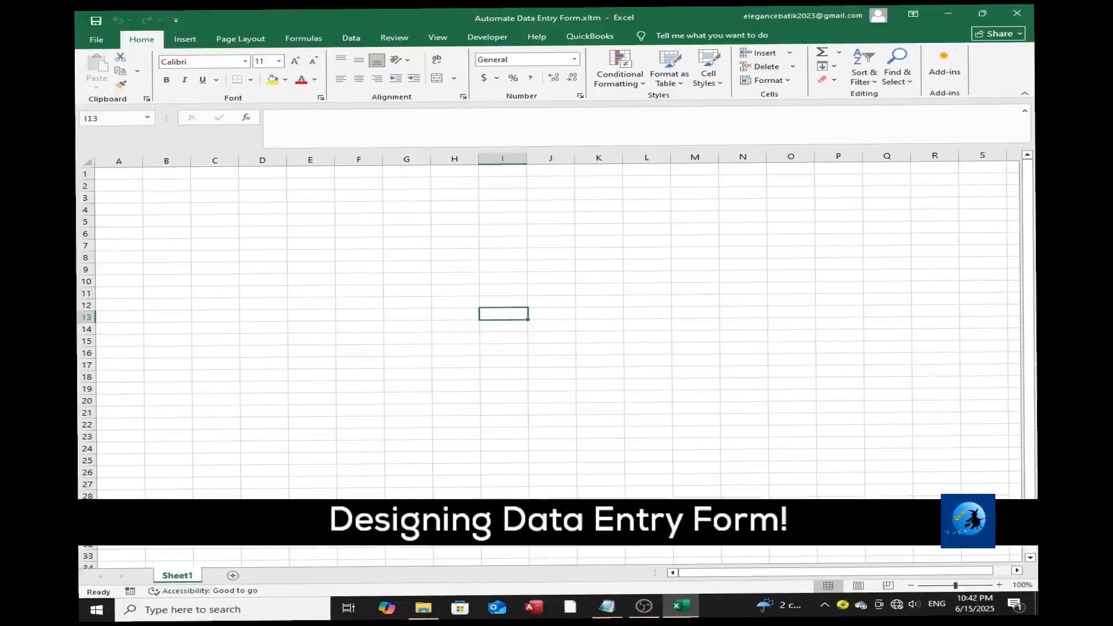
Rename the Sheet1 worksheet as Form.
double_click(177, 575)
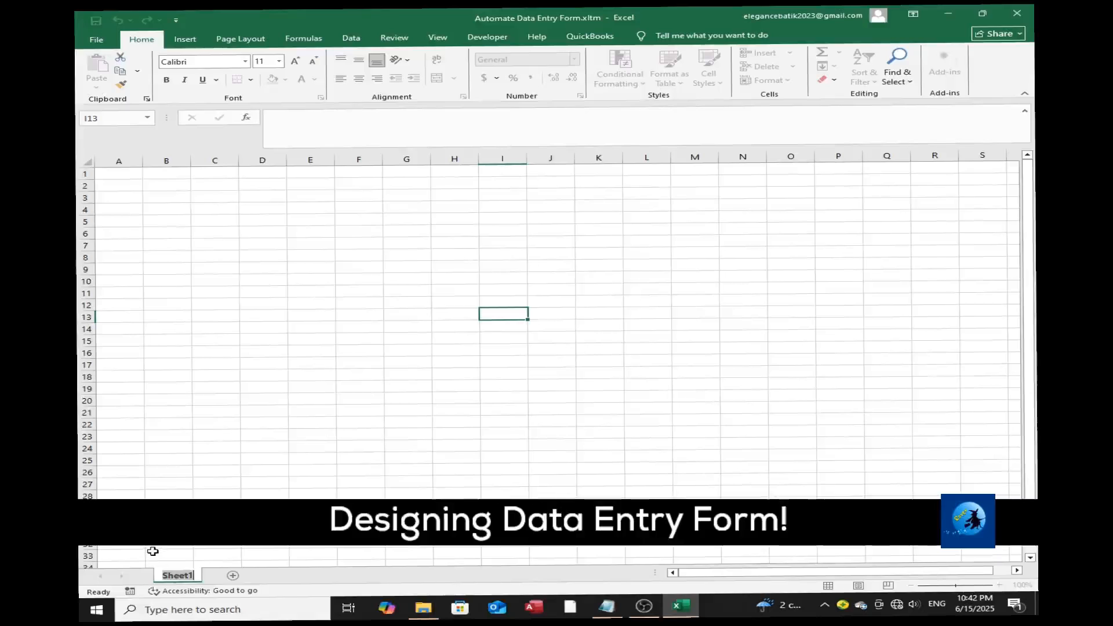
type("Form")
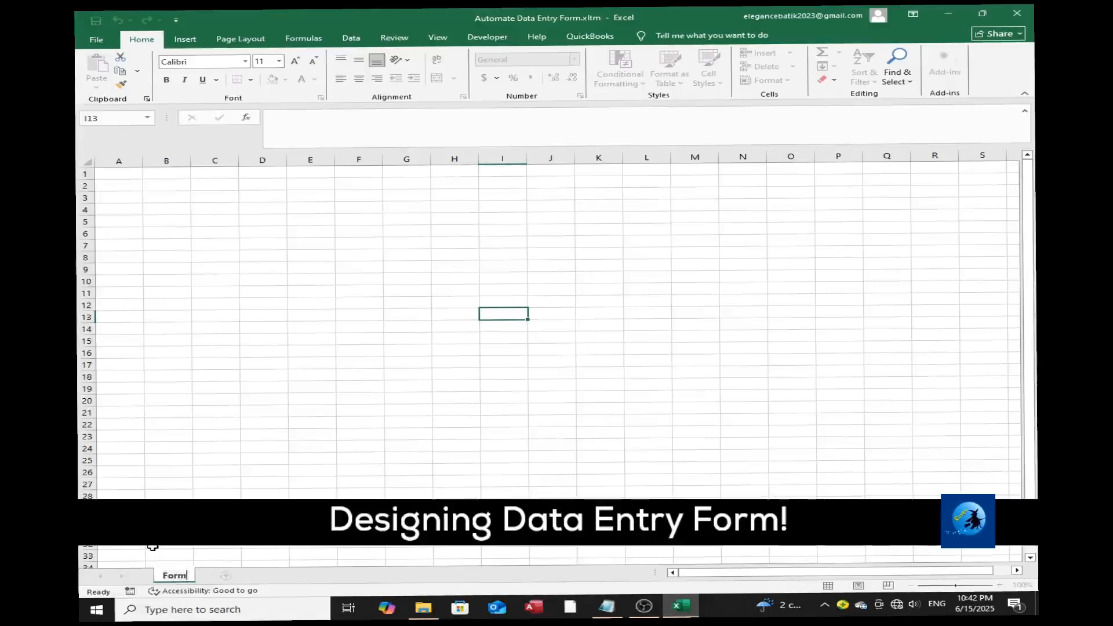
left_click(185, 481)
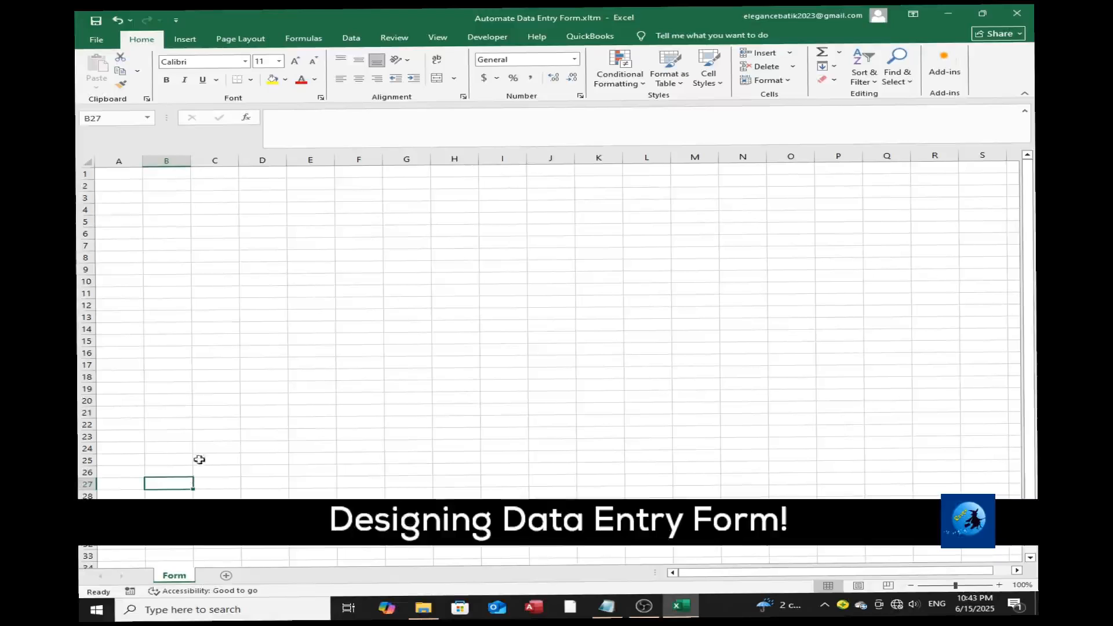
Enter the title "Data Entry Form" in cell A1.
left_click(110, 175)
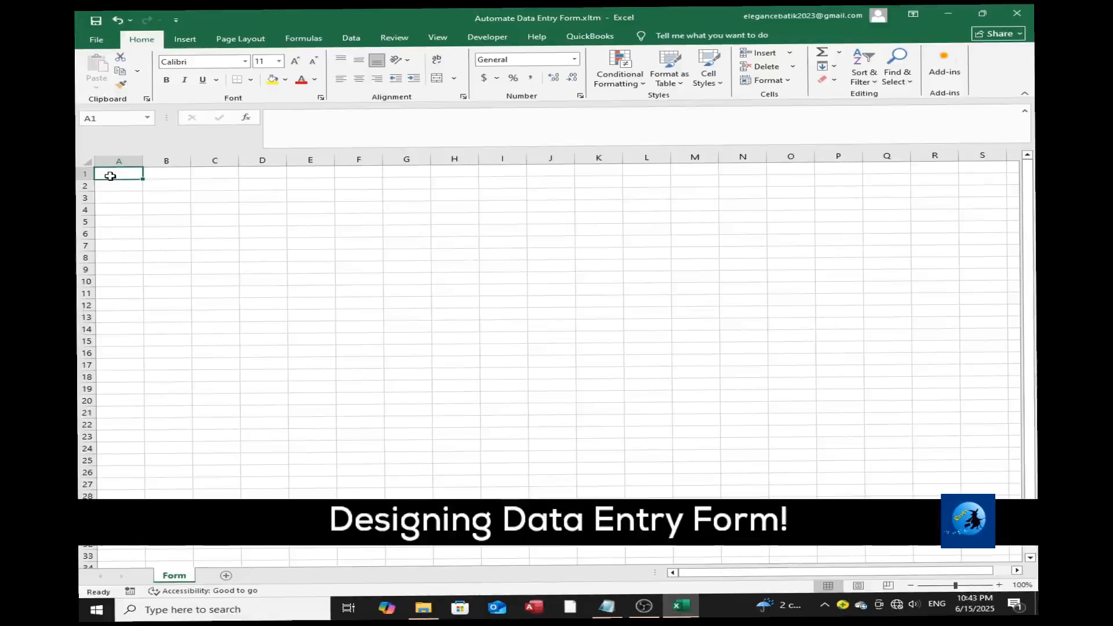
type("D")
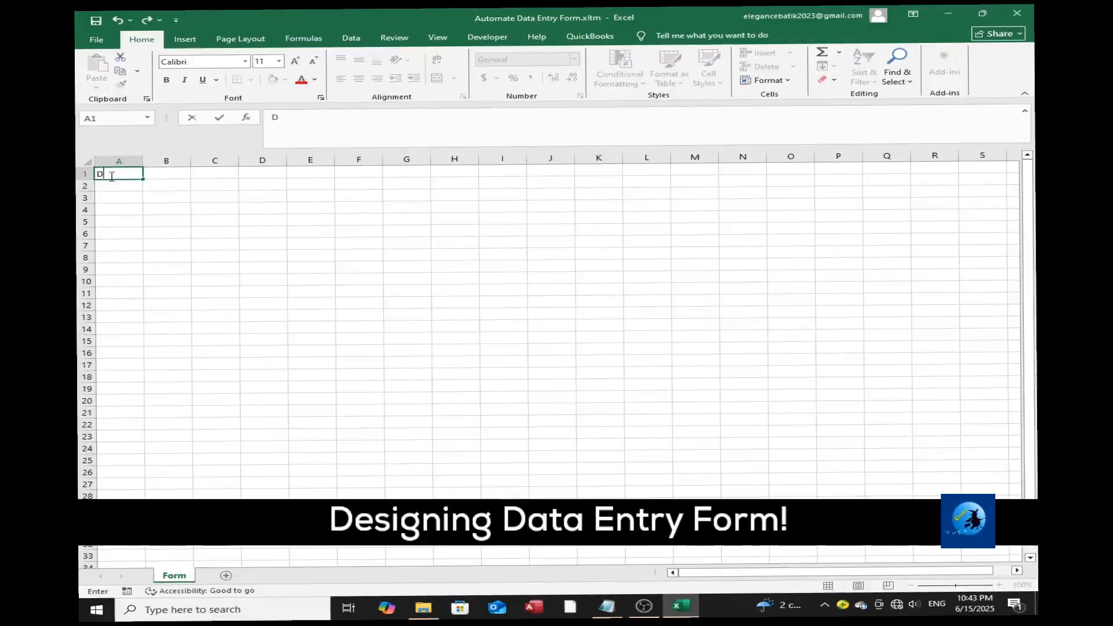
type("ata Entry Form")
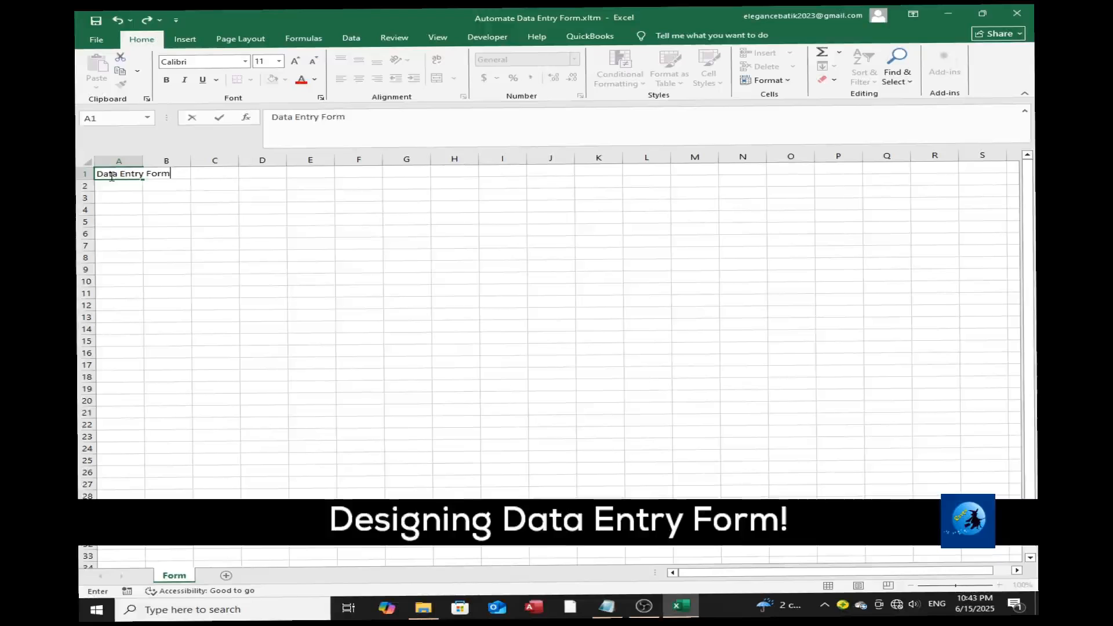
left_click(185, 234)
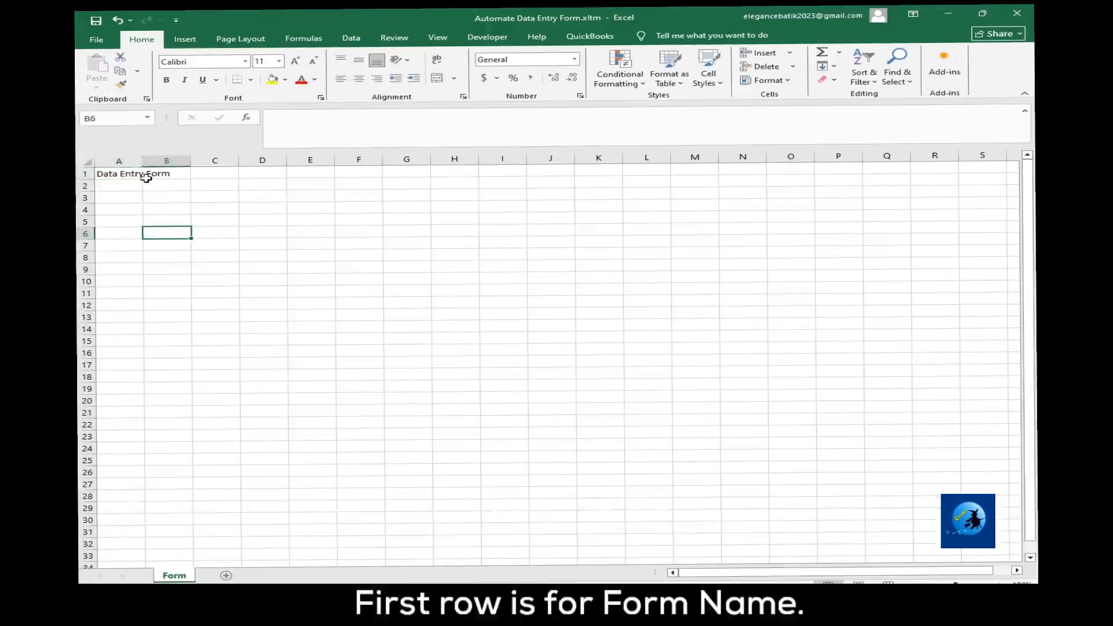
Format the title in A1 as bold Times New Roman at size 18.
left_click(142, 177)
left_click(279, 61)
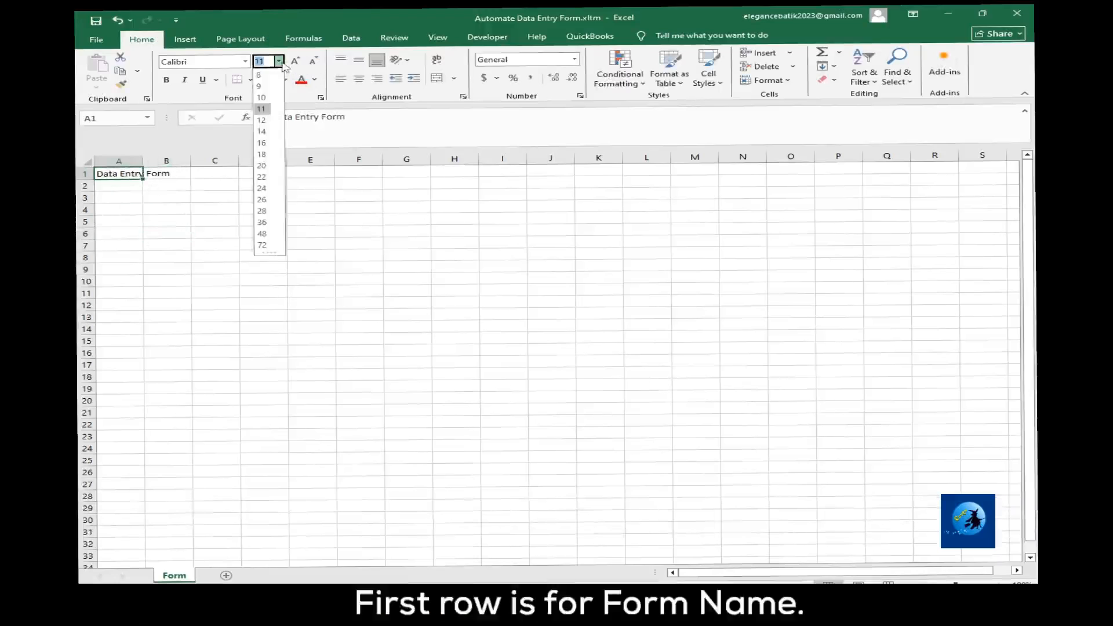
left_click(267, 155)
left_click(219, 60)
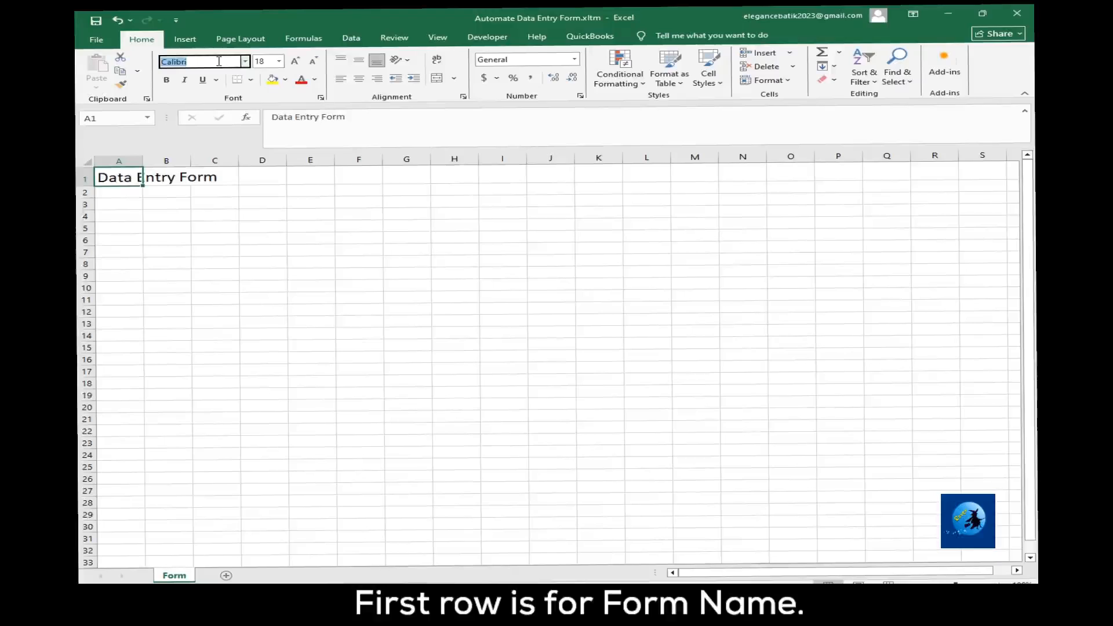
type("Times New Roman")
key("Return")
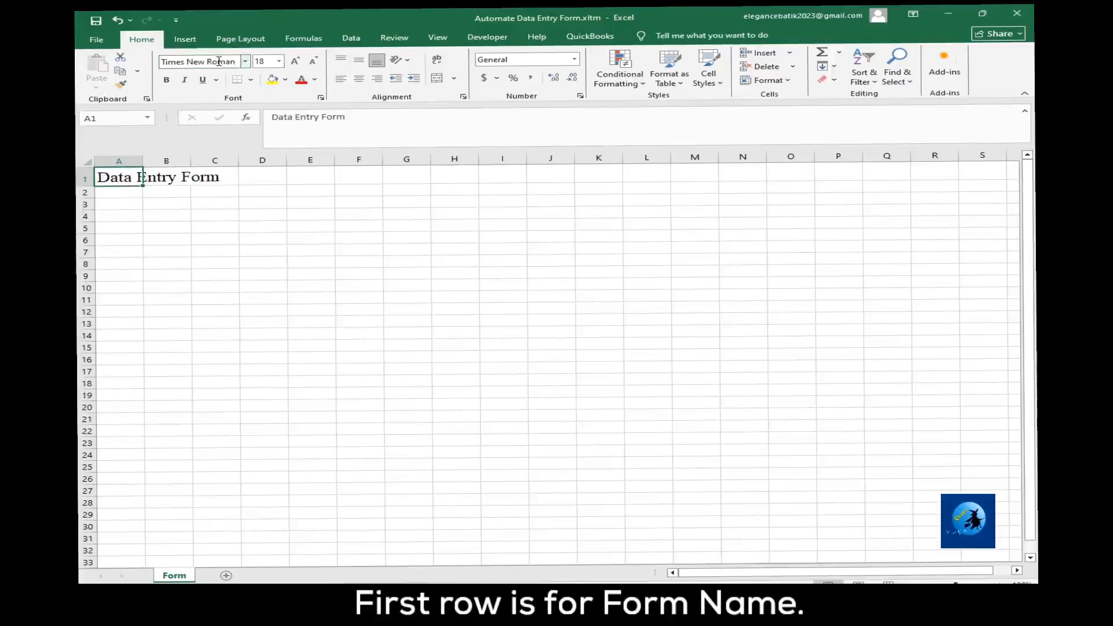
left_click(166, 79)
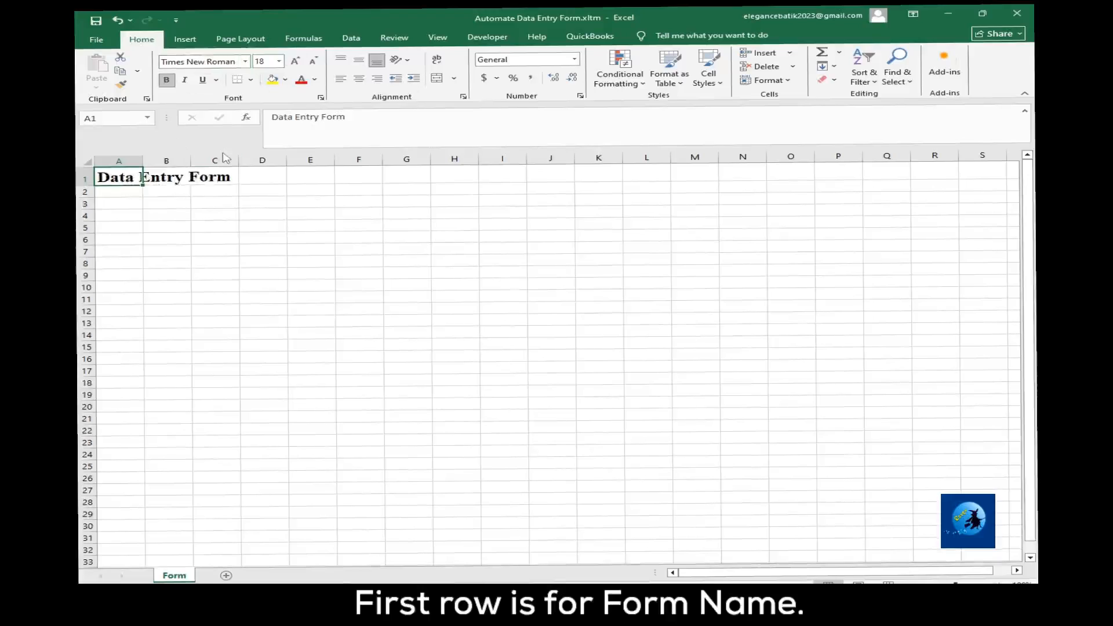
Set the font colour of the A1 title to the standard purple and its font size to 22.
left_click(315, 80)
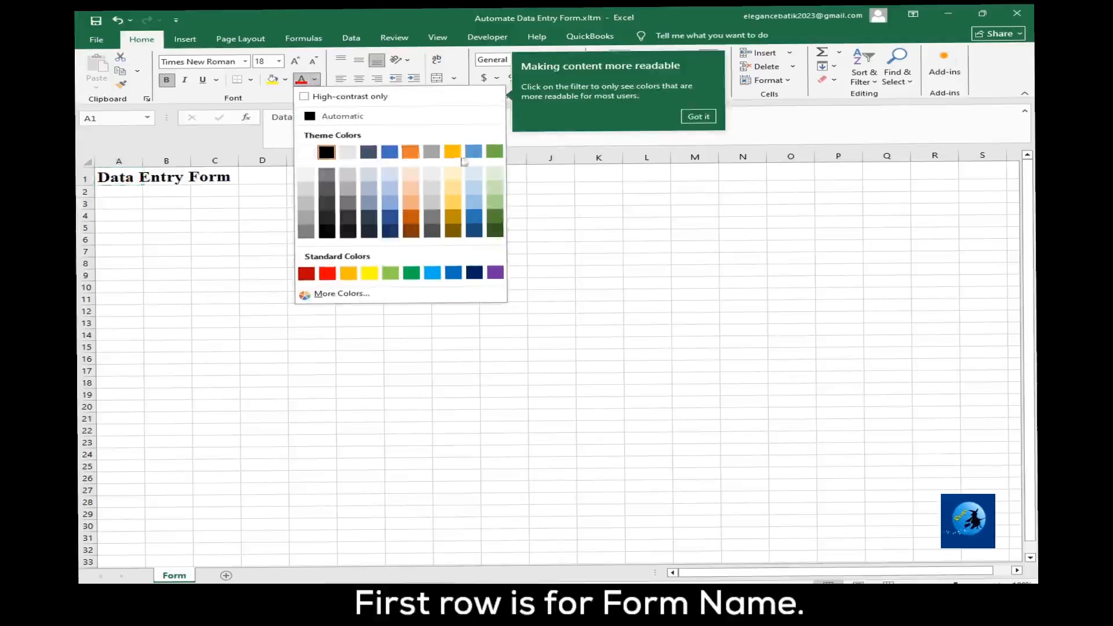
left_click(496, 273)
left_click(214, 251)
left_click(132, 178)
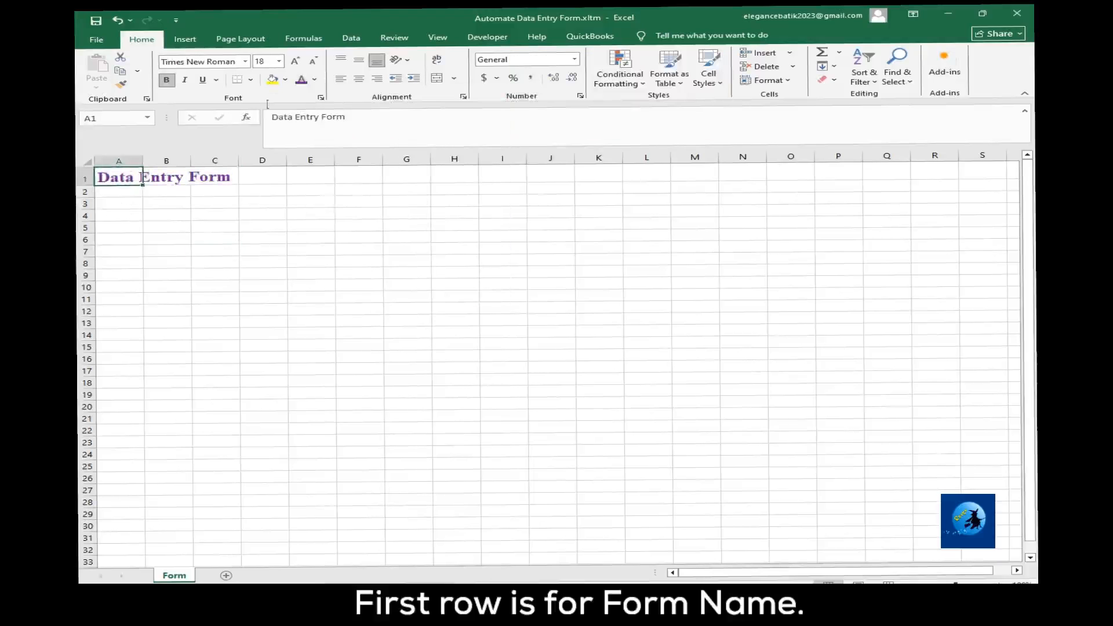
left_click(272, 62)
type("22")
key("Return")
left_click(313, 301)
left_click(111, 194)
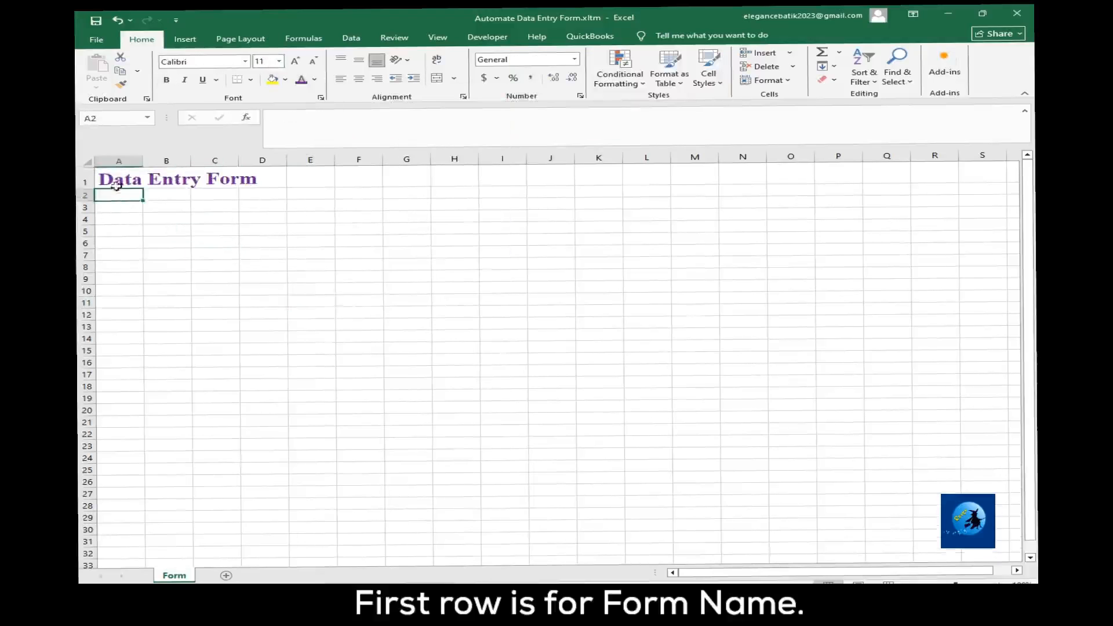
Fill the title cells A1 to D1 with yellow.
left_click_drag(118, 182, 261, 178)
left_click(272, 79)
left_click(290, 255)
left_click(123, 197)
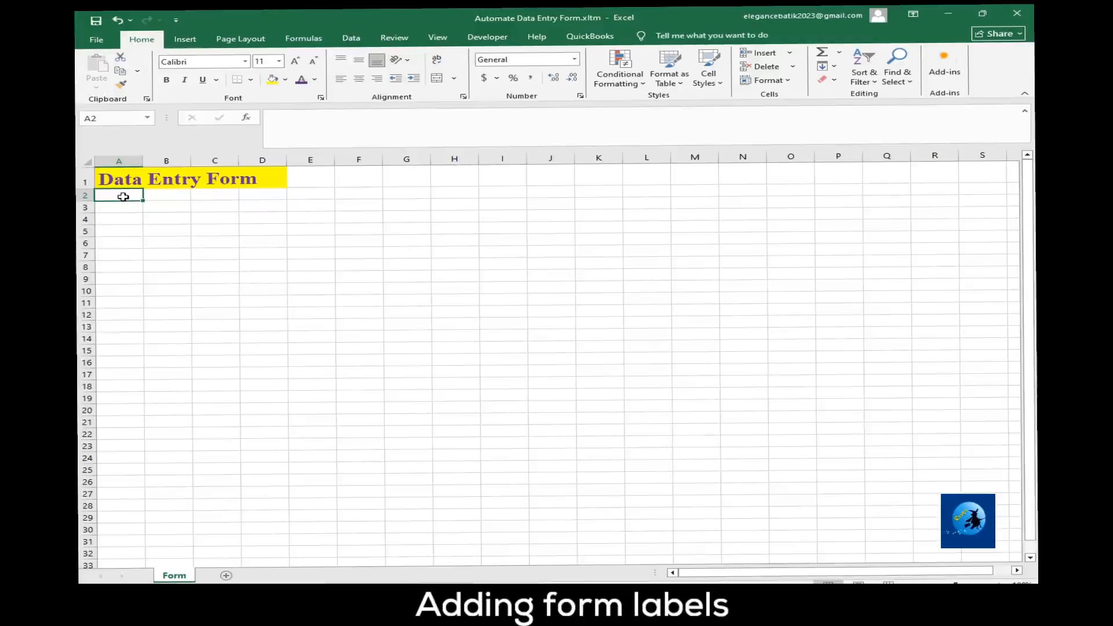
Widen columns A and B and enter the labels Name in A2 and Date in A3.
left_click_drag(143, 160, 171, 168)
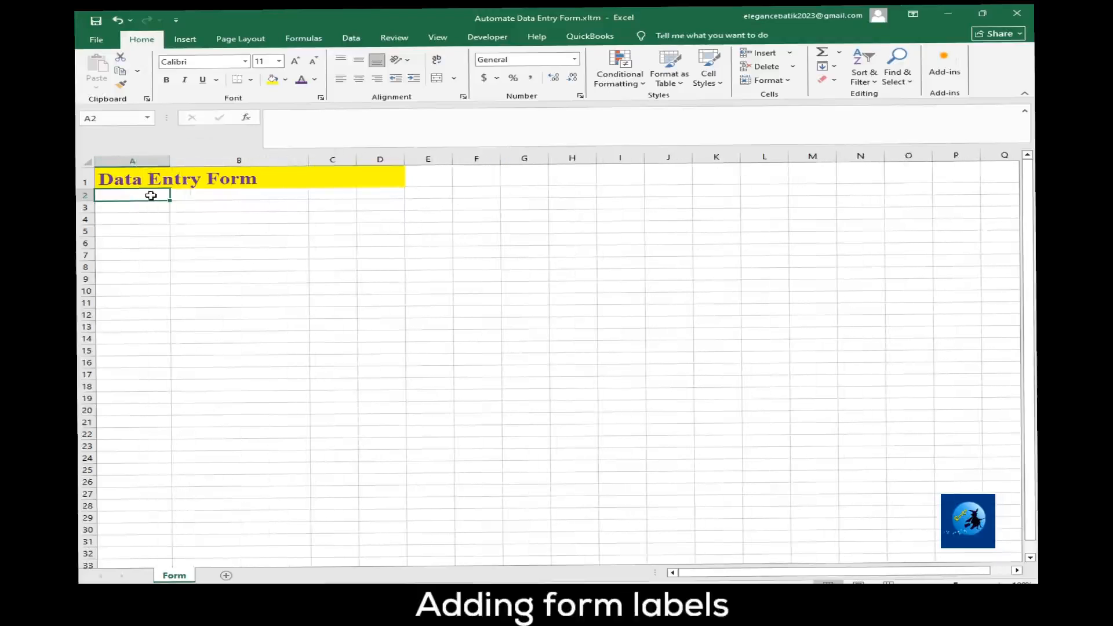
type("Name")
key("Return")
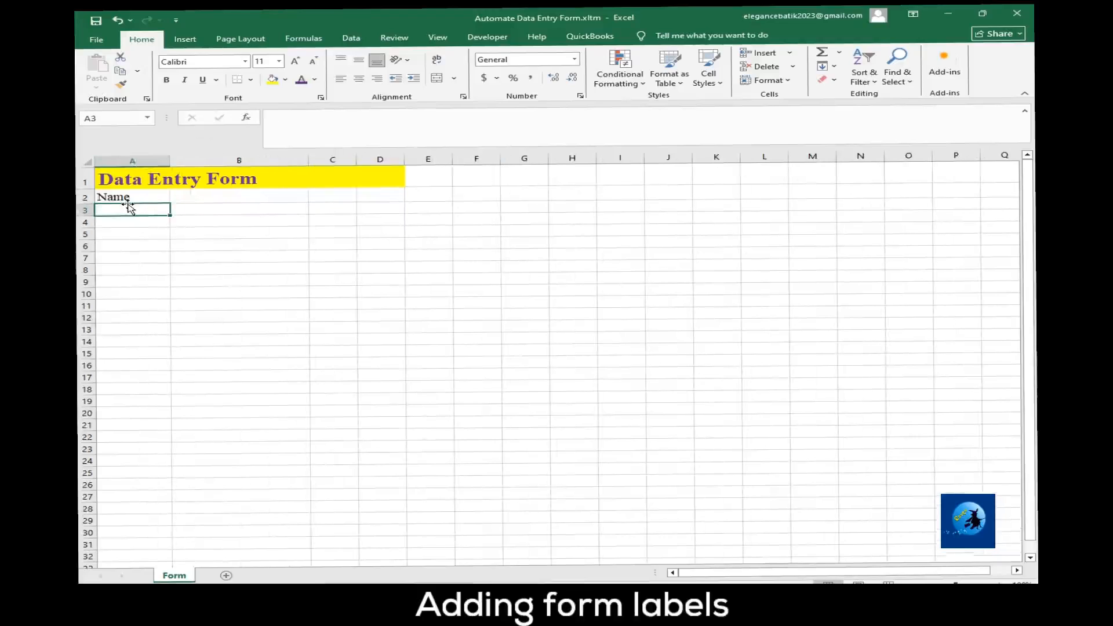
type("Date")
left_click(137, 248)
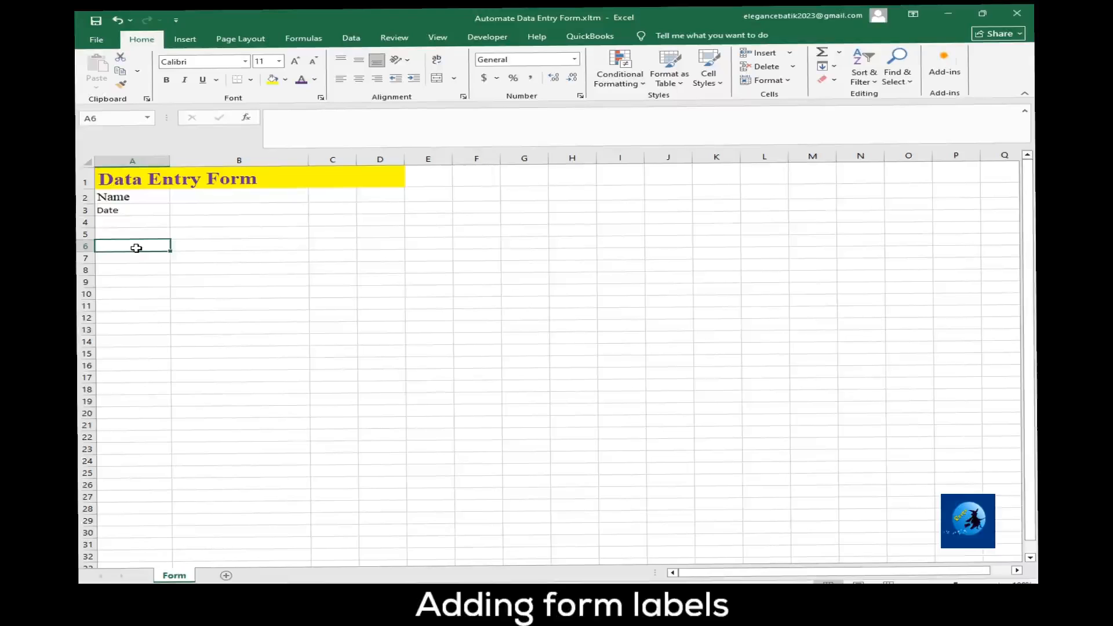
Copy the formatting of the Name label in A2 onto the Date label in A3.
left_click(134, 197)
left_click(120, 84)
left_click(141, 210)
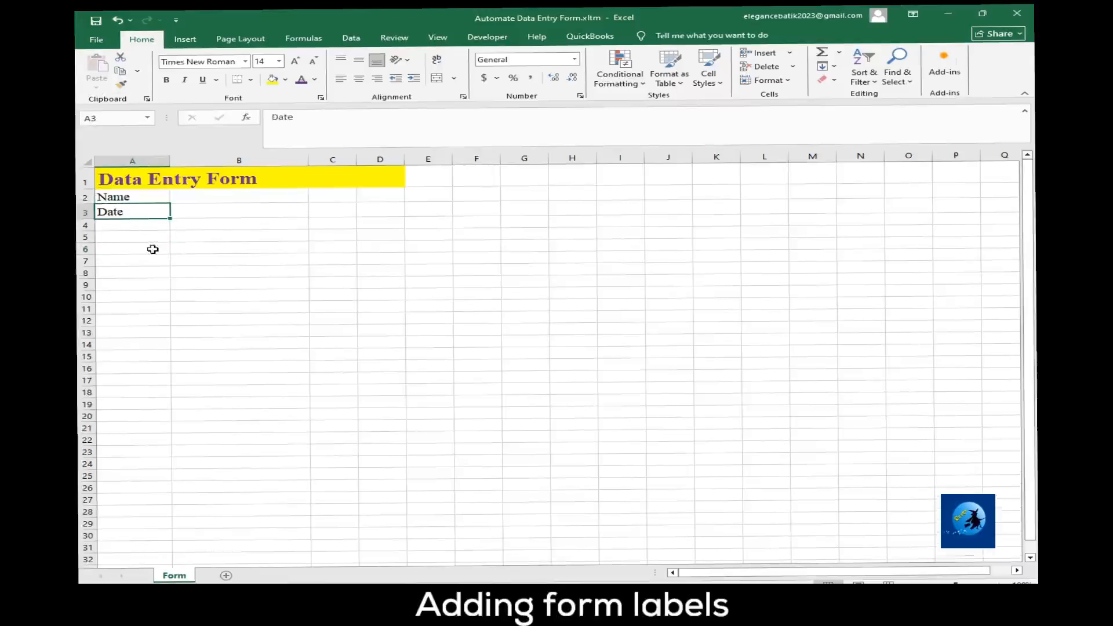
Add the labels Product in A4 and Amount in A5, formatted like the labels above in Times New Roman size 14.
left_click(192, 266)
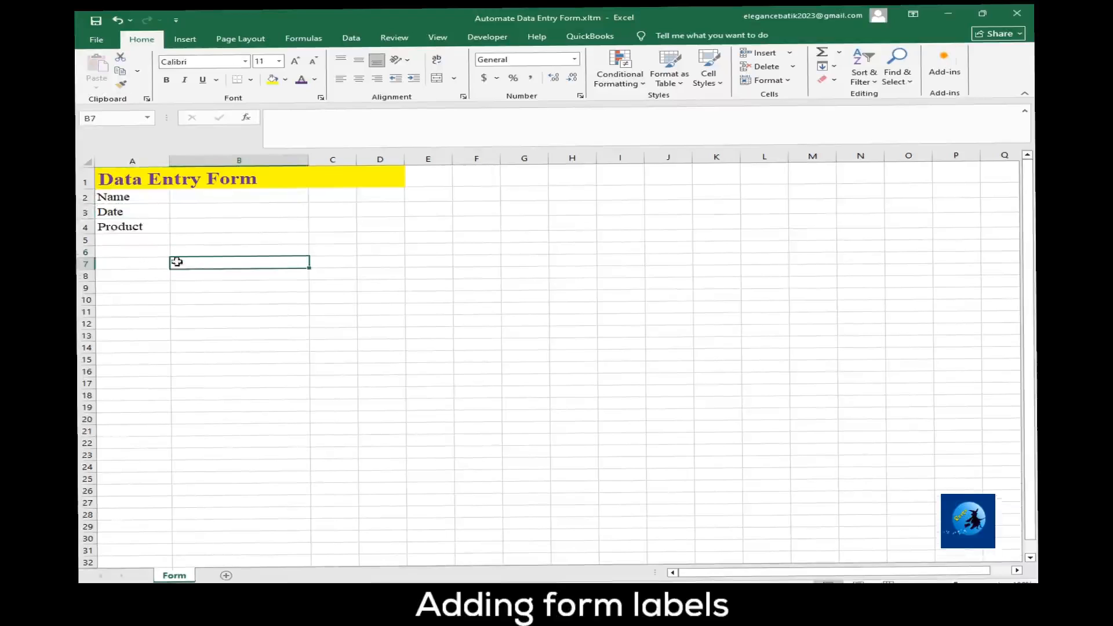
left_click(116, 230)
left_click(115, 240)
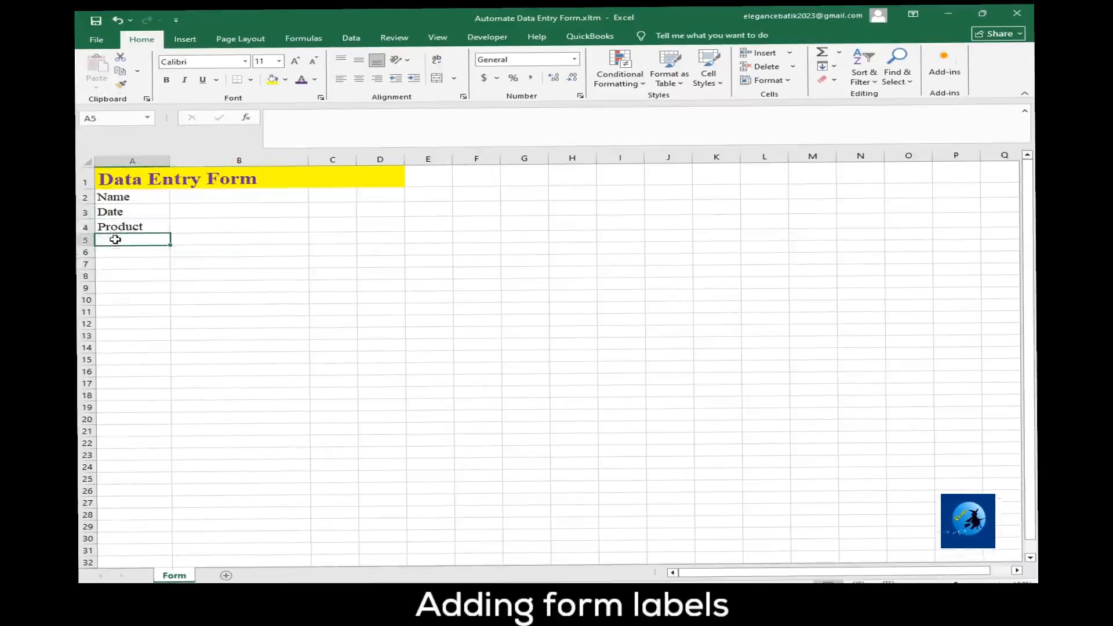
type("Amount")
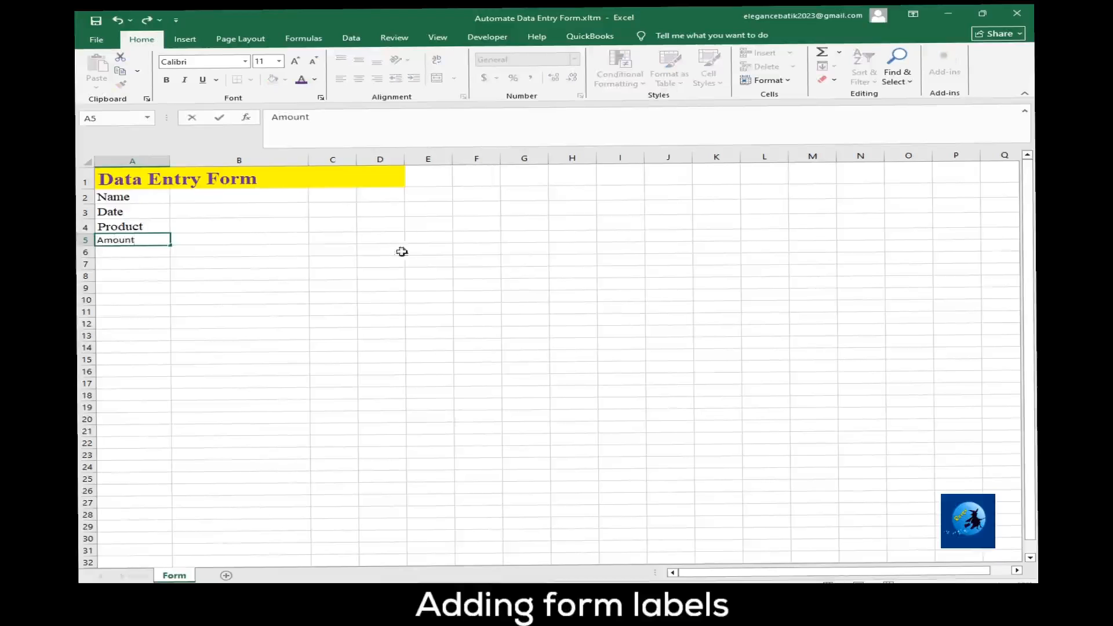
left_click(236, 293)
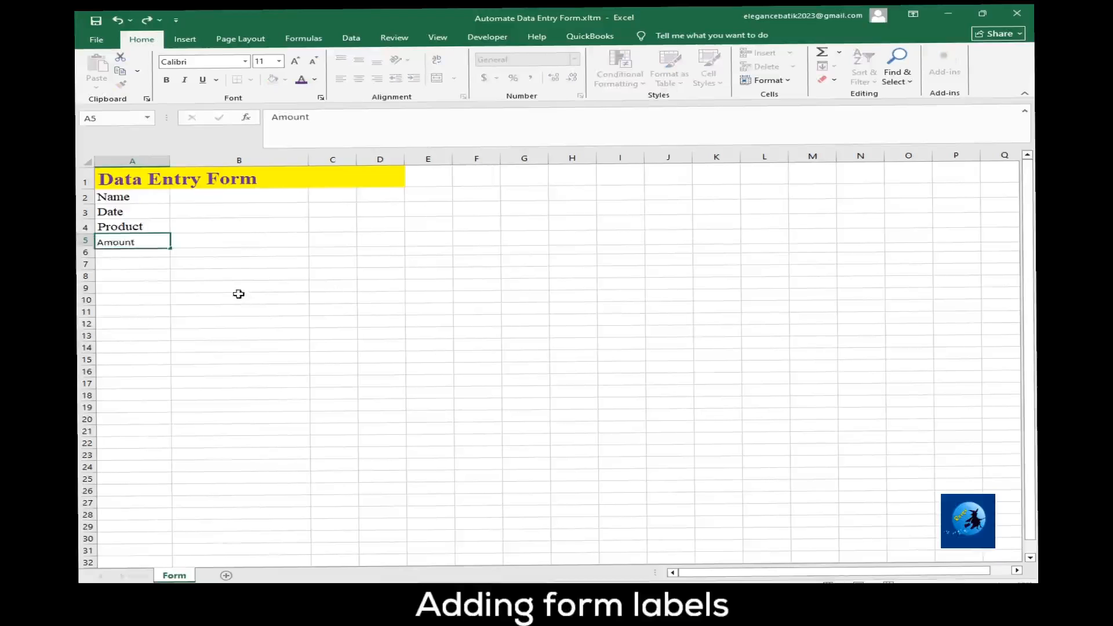
left_click(144, 226)
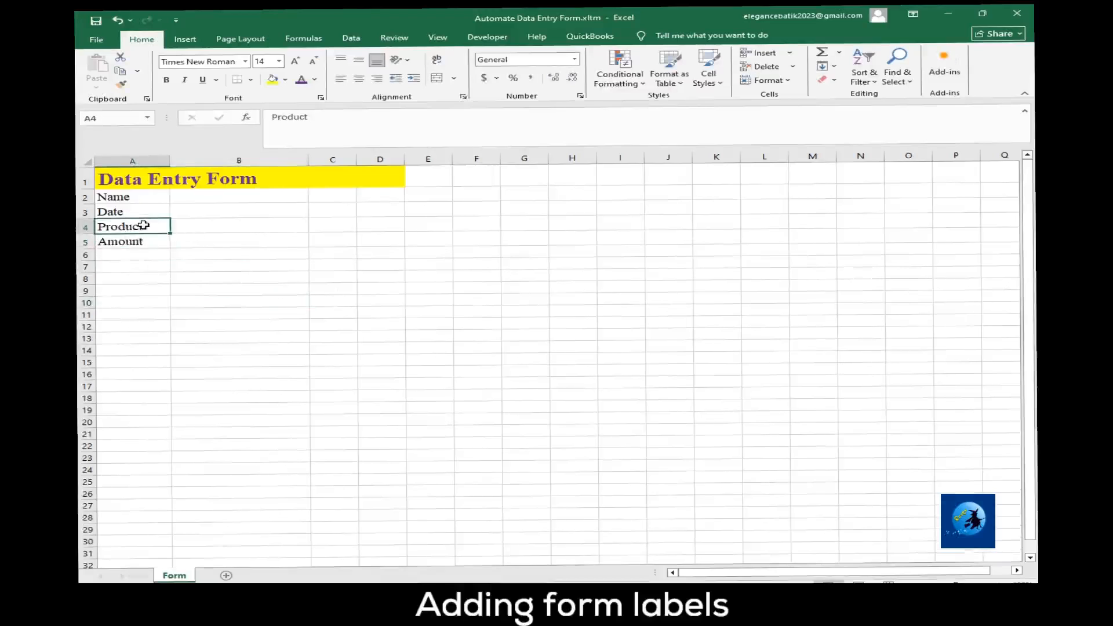
Adjust the widths of columns A and B so the form's labels and entry cells have more room.
left_click(227, 199)
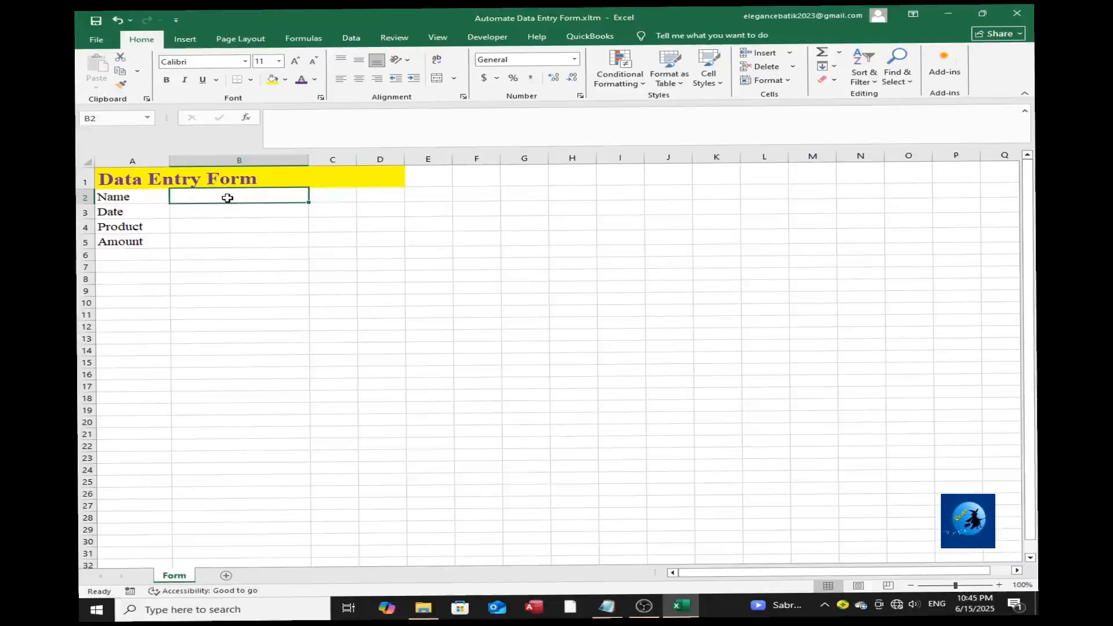
left_click_drag(133, 198, 245, 228)
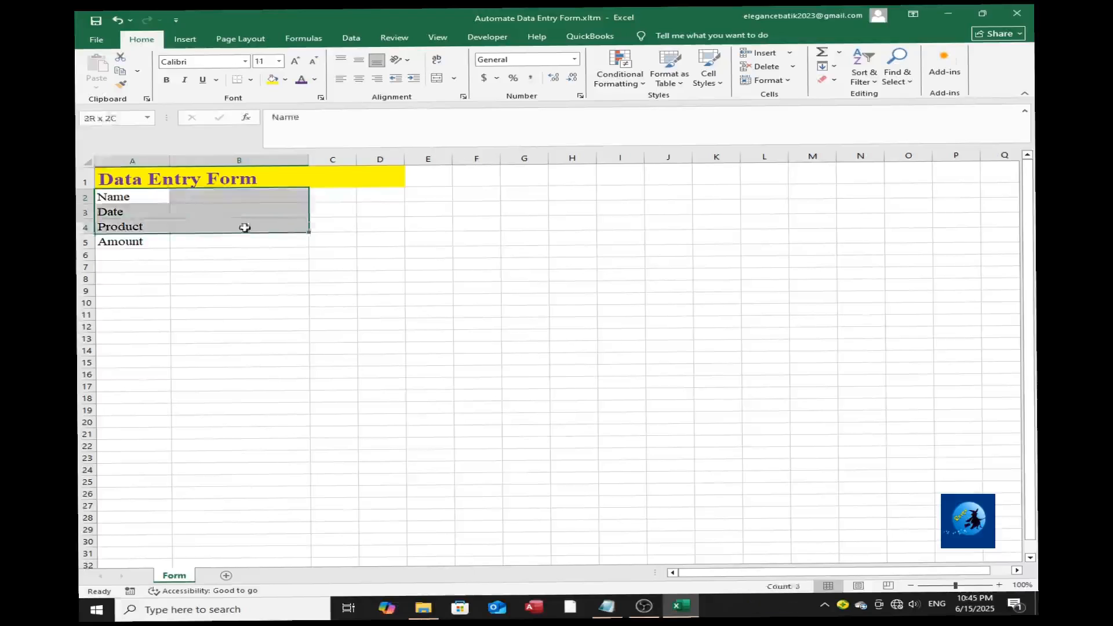
left_click(250, 213)
left_click_drag(309, 160, 432, 195)
left_click(368, 248)
left_click_drag(519, 241, 493, 238)
left_click_drag(171, 162, 178, 162)
Apply thick outside borders to the form area A1:B8, with the label and entry cells A2:B5 bordered individually.
left_click_drag(246, 179, 128, 279)
left_click(252, 80)
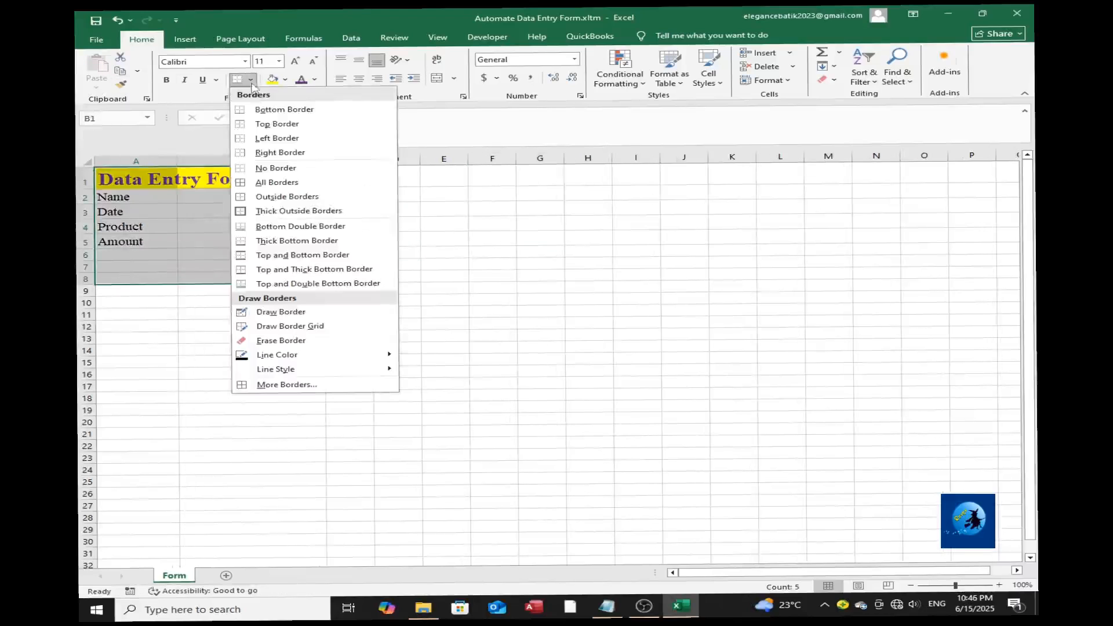
left_click(259, 210)
left_click(239, 343)
left_click(209, 266)
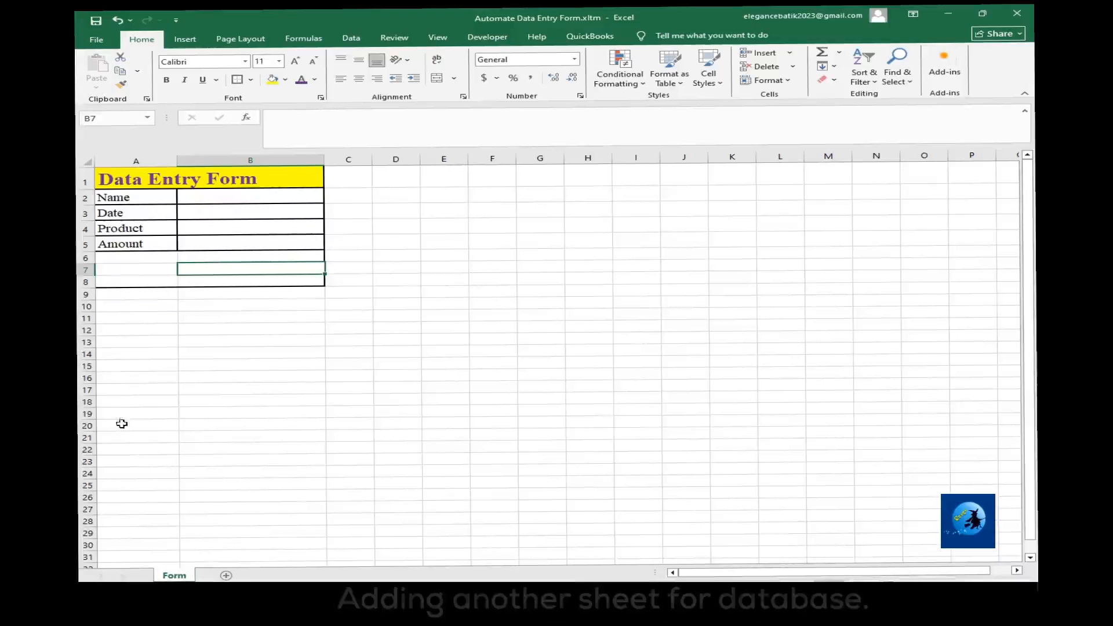
Add a second worksheet and name it Database.
left_click(226, 575)
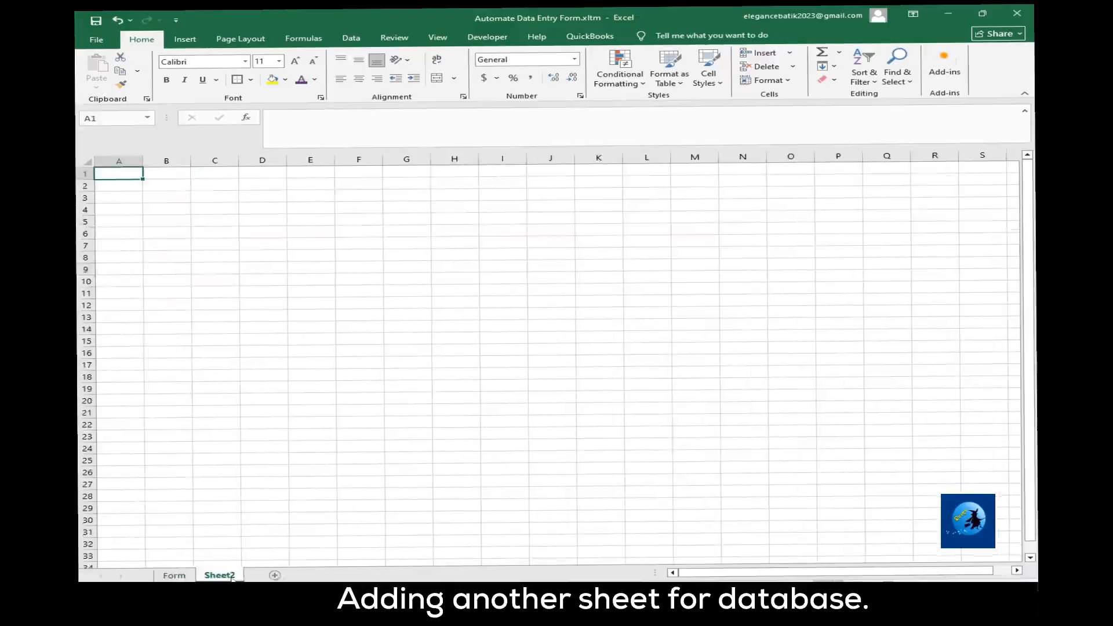
double_click(228, 576)
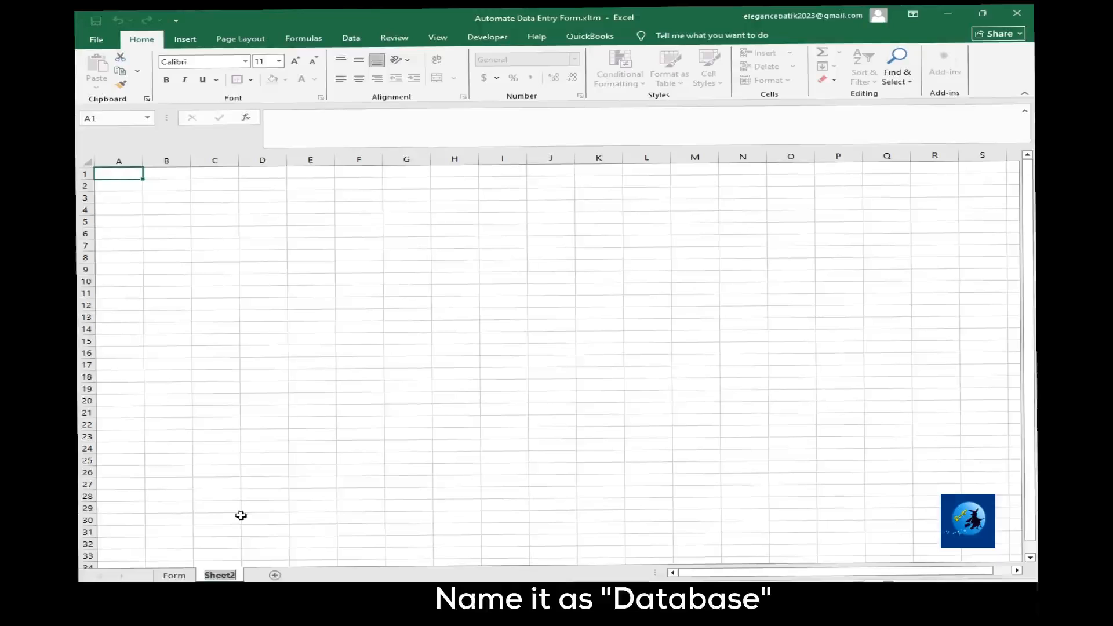
type("Database")
left_click(241, 516)
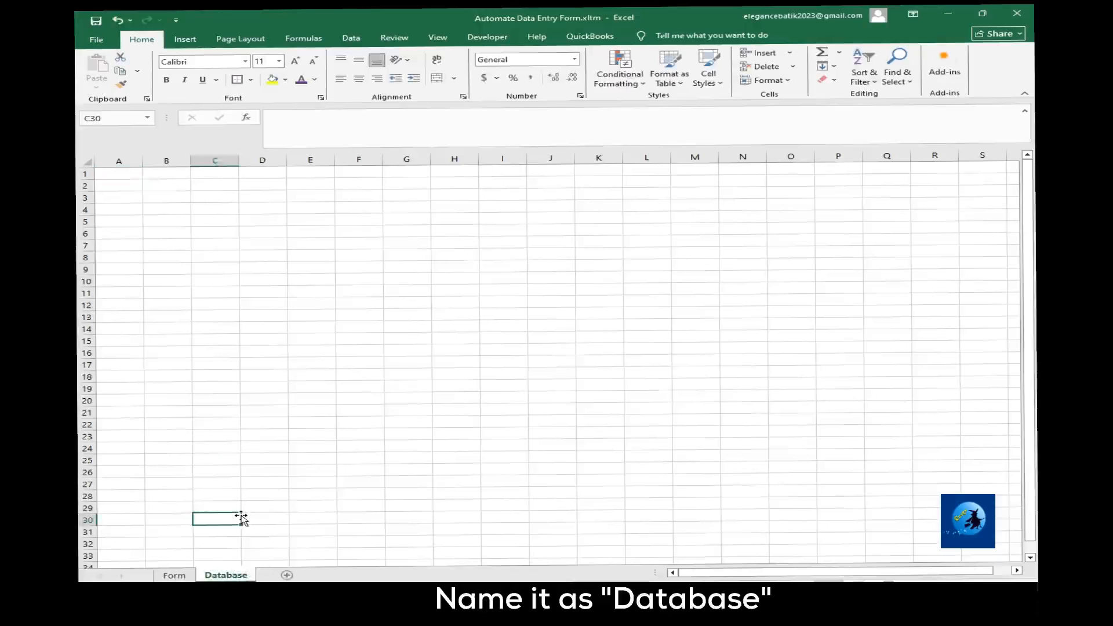
Enter the column headers Name, Date, Product and Amount in A1 to D1 of the Database sheet.
left_click(172, 575)
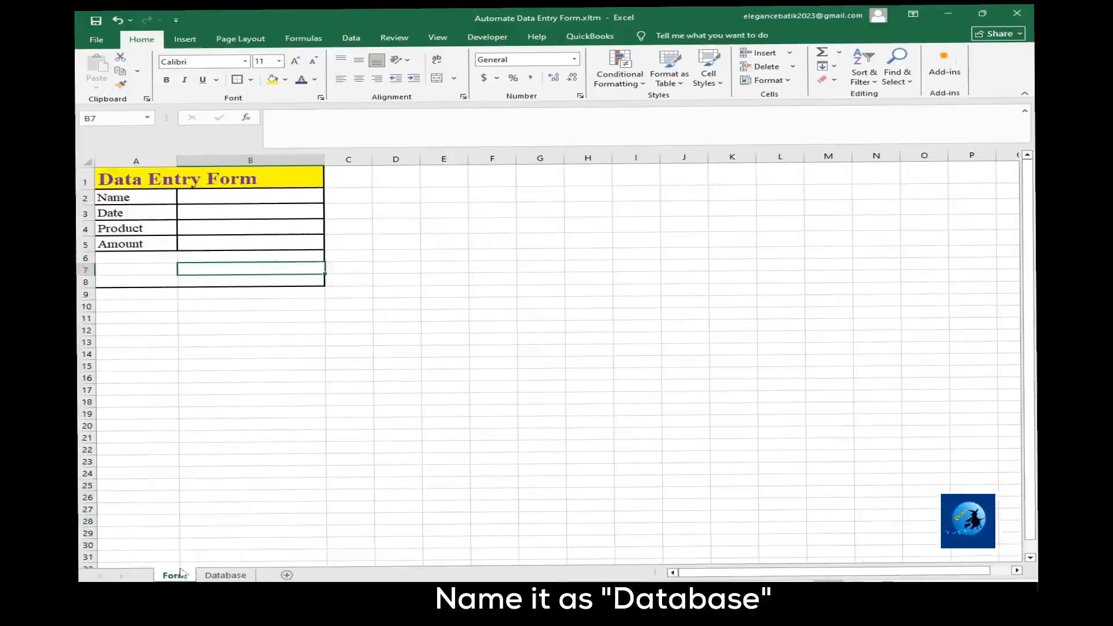
left_click(220, 576)
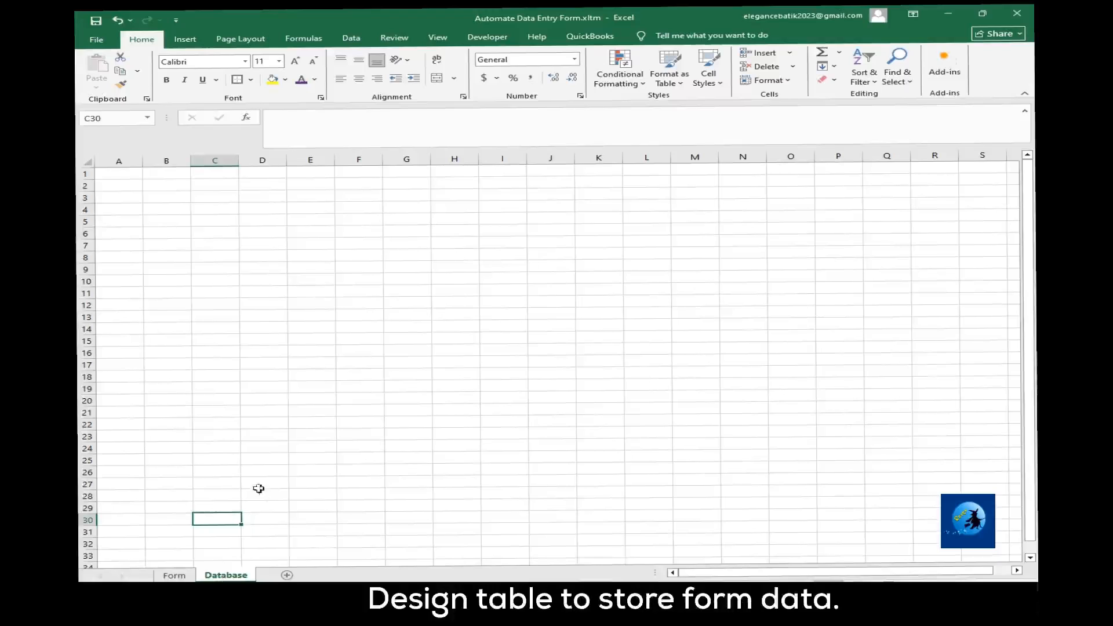
left_click(121, 174)
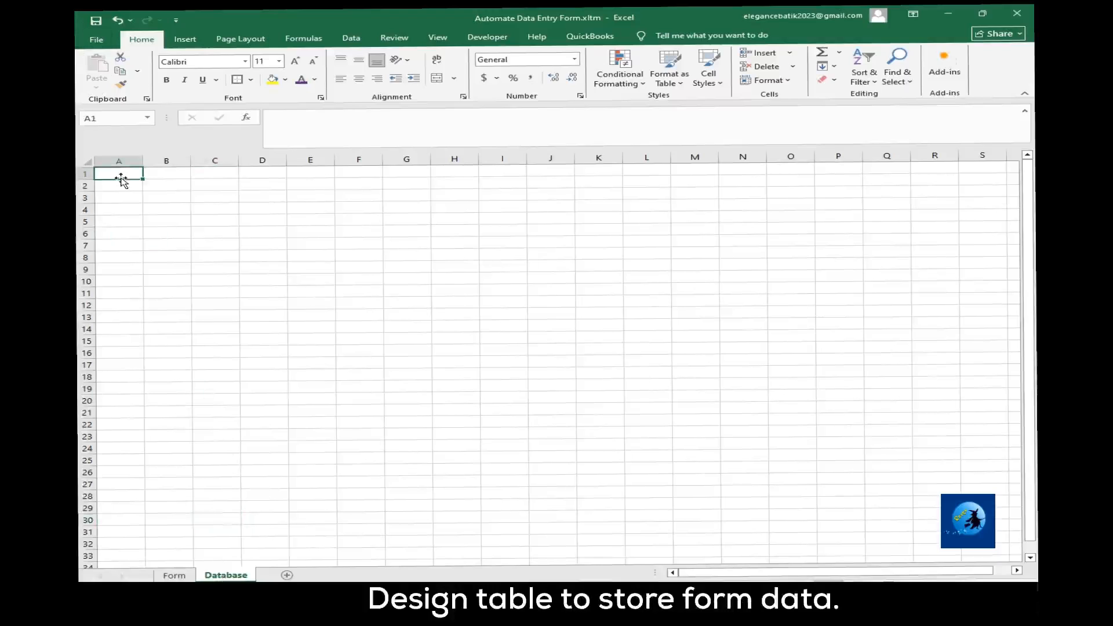
type("Name")
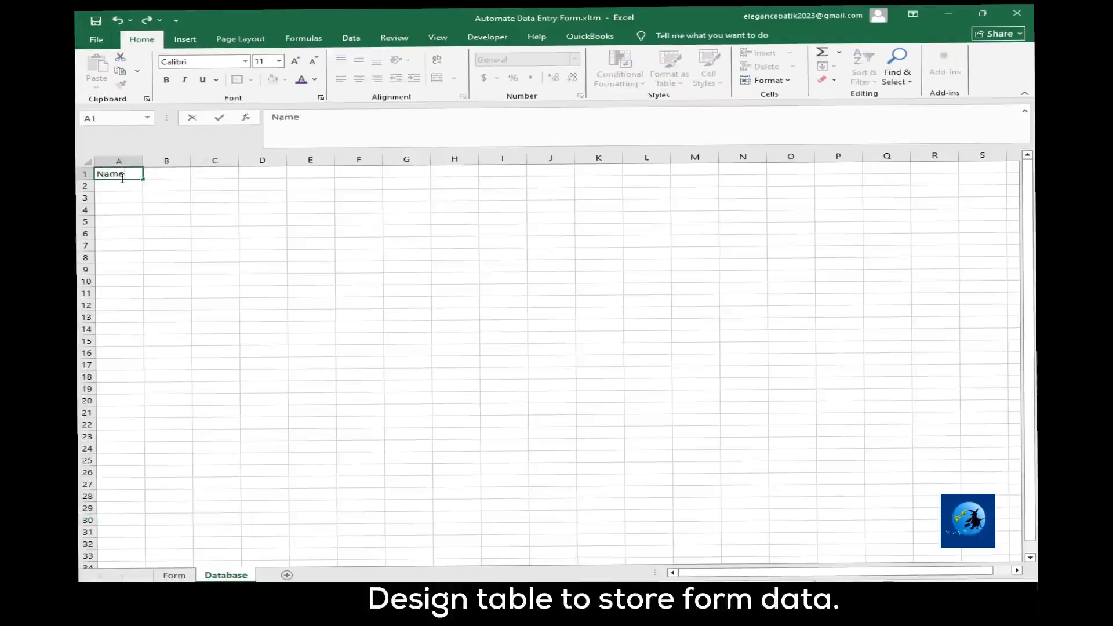
key("Tab")
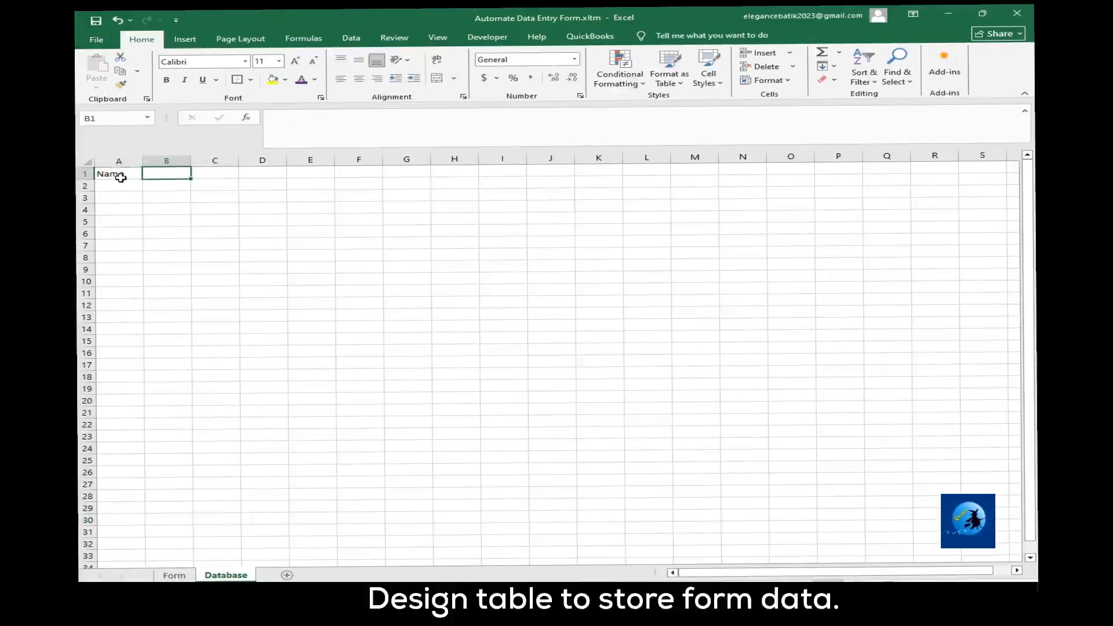
type("Dat")
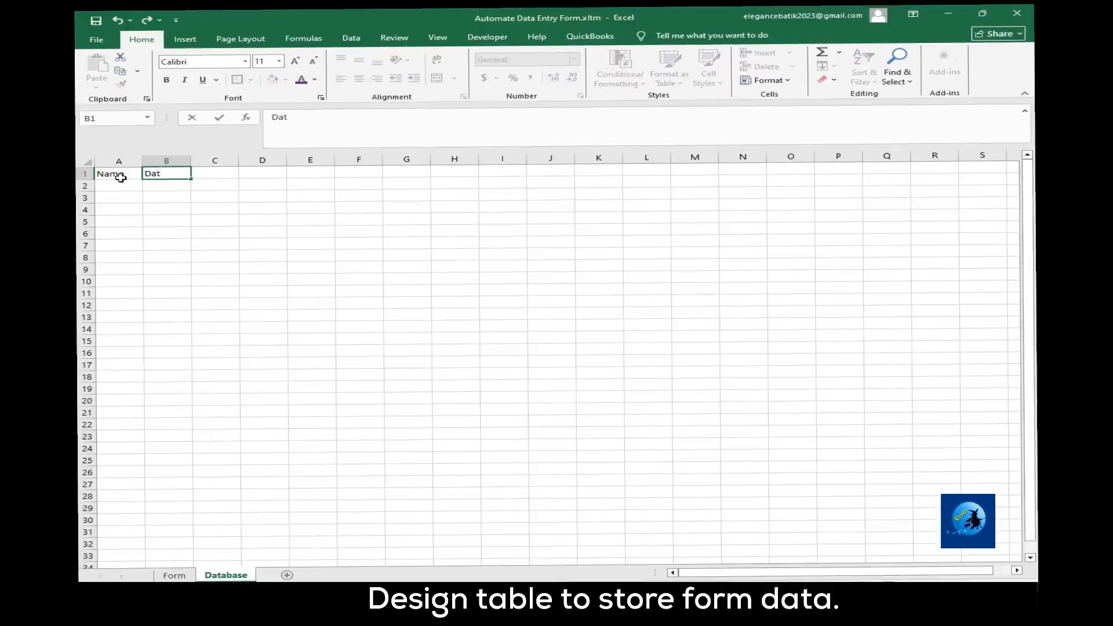
type("e")
key("Tab")
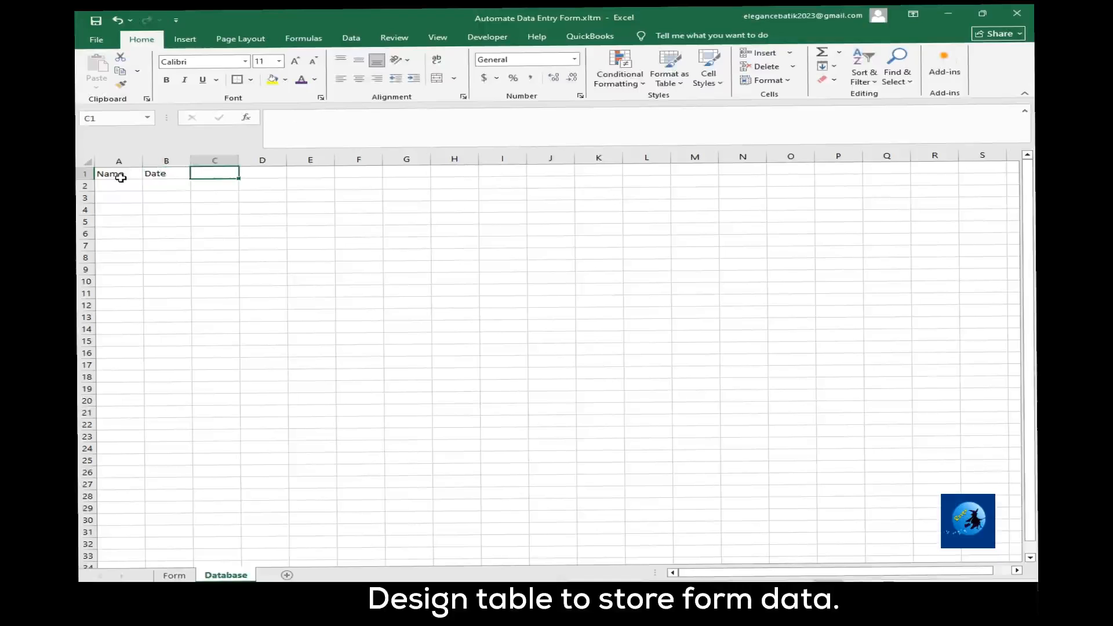
type("Produ")
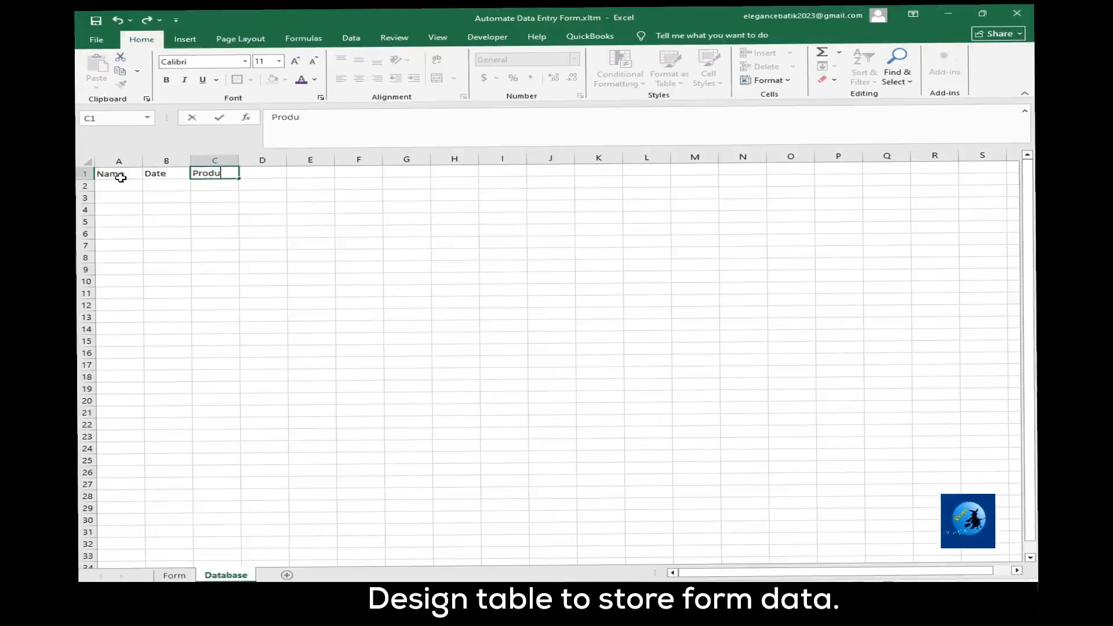
type("ct")
key("Tab")
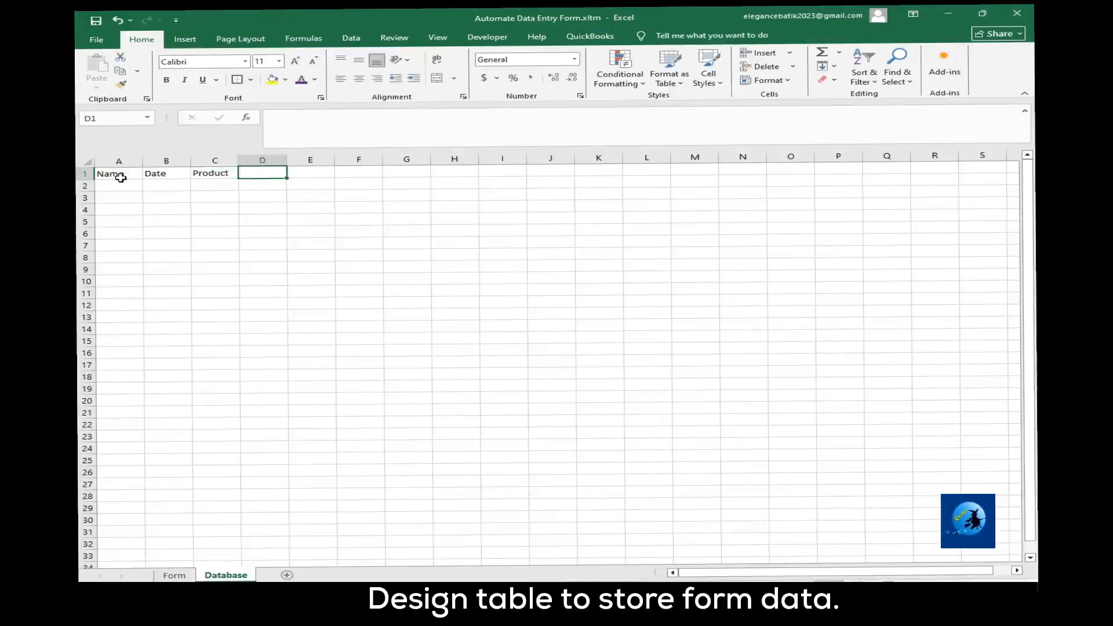
type("Amount")
Set the headers in A1:D1 to size 14, widen their columns and center them.
left_click_drag(119, 176, 325, 160)
key("ctrl+shift+period")
key("ctrl+shift+period")
left_click_drag(374, 160, 411, 162)
left_click(359, 78)
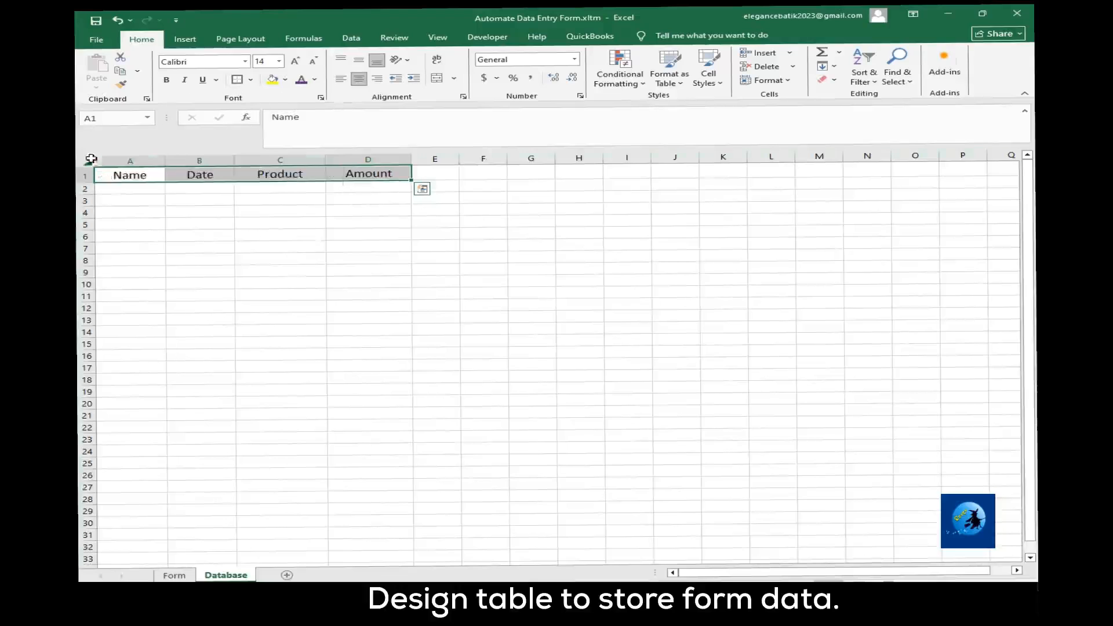
Set the font of the entire Database sheet to Times New Roman.
left_click(90, 162)
left_click(179, 62)
type("Times New Roman")
key("Return")
left_click(281, 238)
Fill the header cells A1 to D1 on the Database sheet with yellow.
left_click_drag(130, 175, 369, 174)
left_click(273, 80)
left_click(280, 212)
Apply all borders to the table range A1:D9 and widen column B slightly.
left_click_drag(133, 176, 360, 272)
left_click(250, 80)
left_click(273, 182)
left_click(200, 368)
left_click_drag(234, 160, 245, 160)
Apply the comma number style to the empty cells below the Amount header, starting at D2.
left_click(380, 188)
left_click(530, 77)
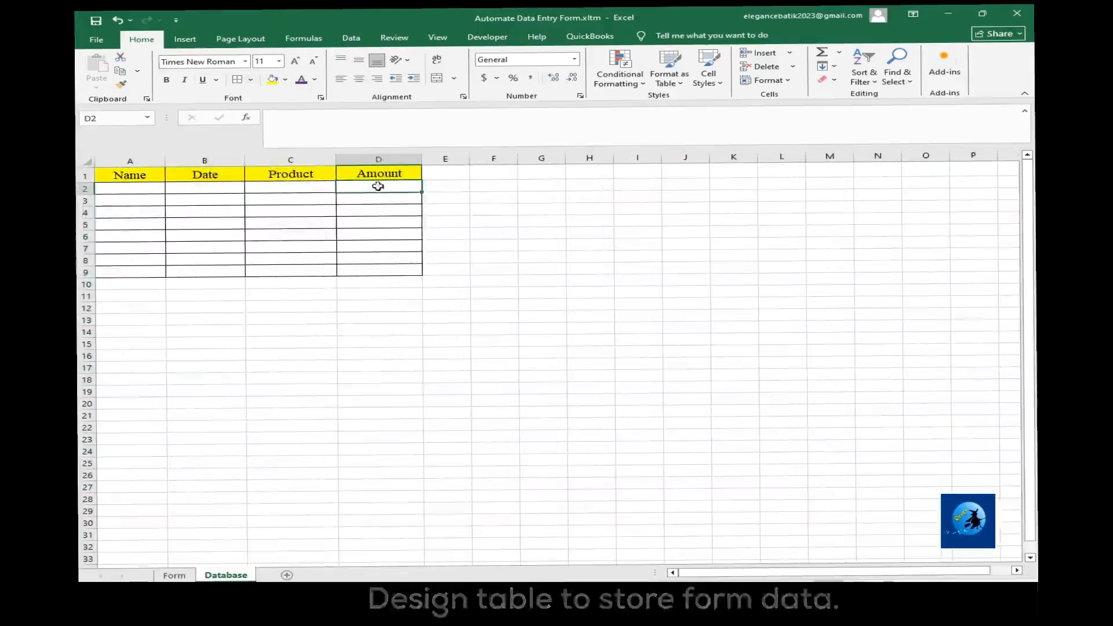
left_click_drag(378, 187, 380, 261)
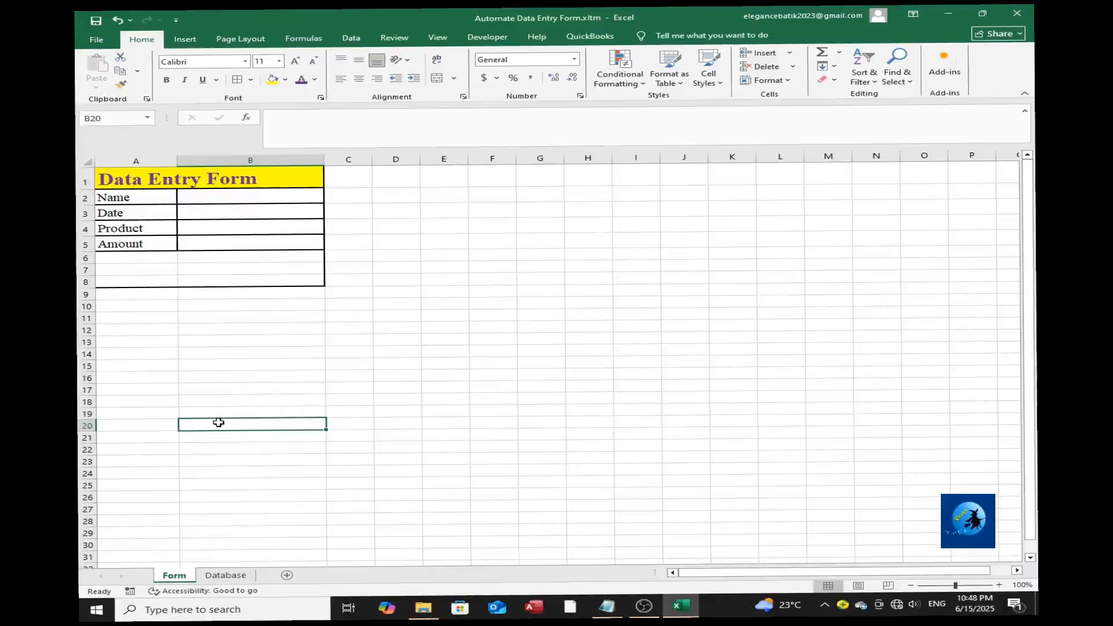
Return to the Form sheet, open the Visual Basic editor and insert a new module.
left_click(229, 576)
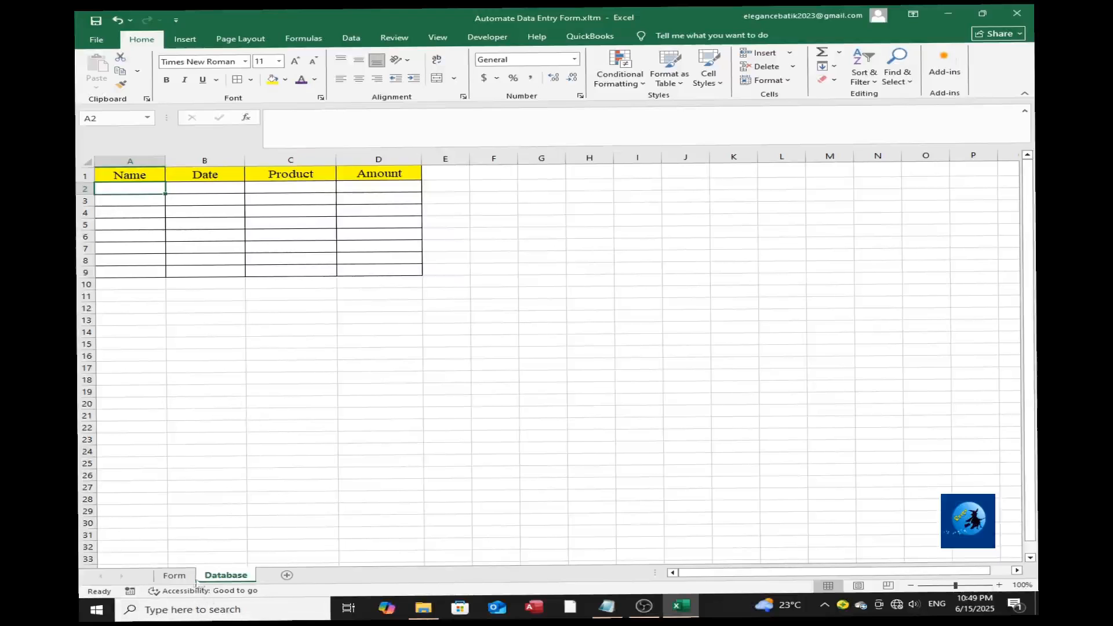
left_click(174, 575)
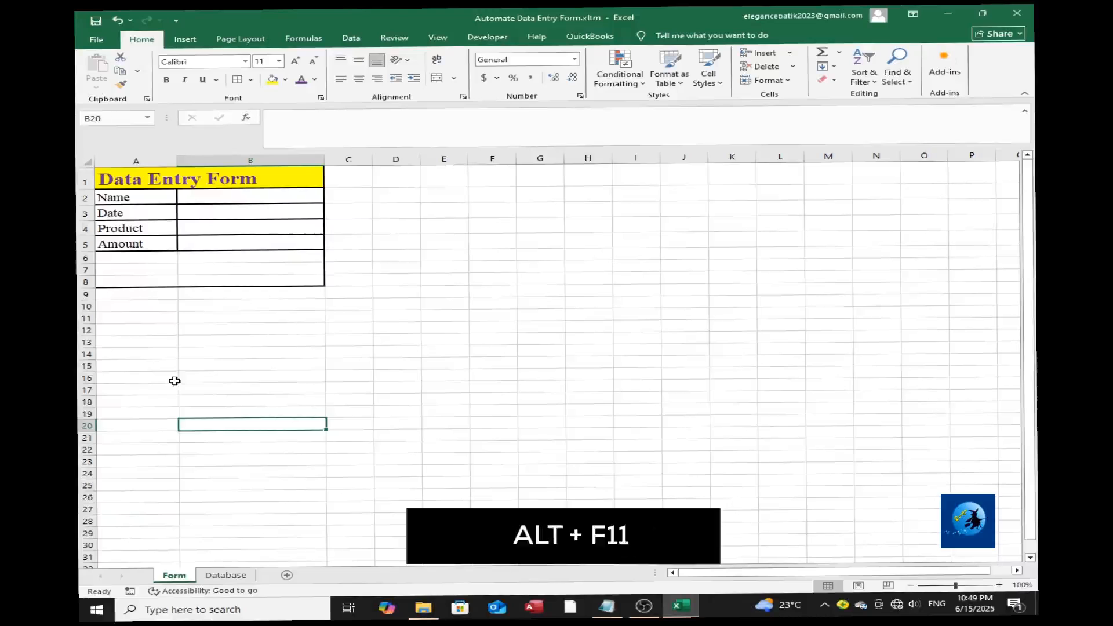
key("alt+F11")
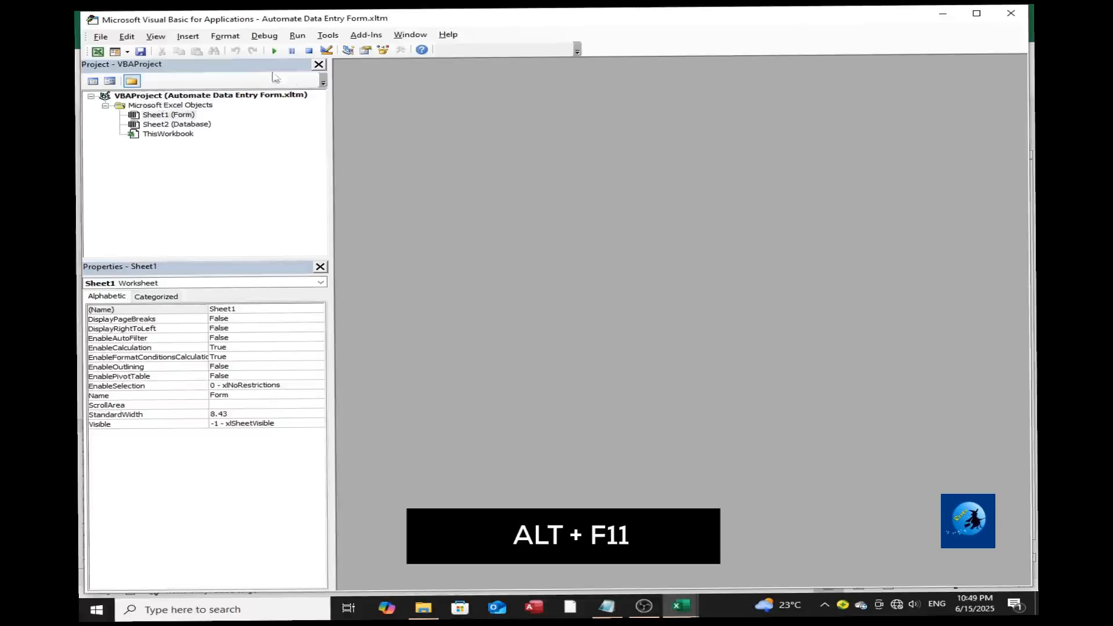
left_click(185, 36)
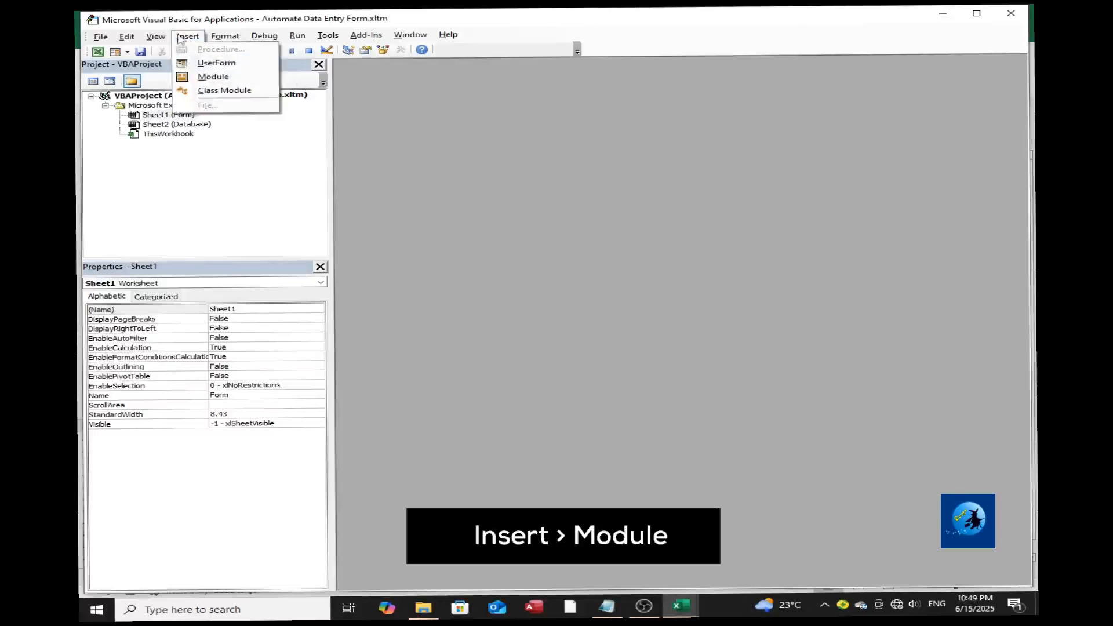
left_click(213, 77)
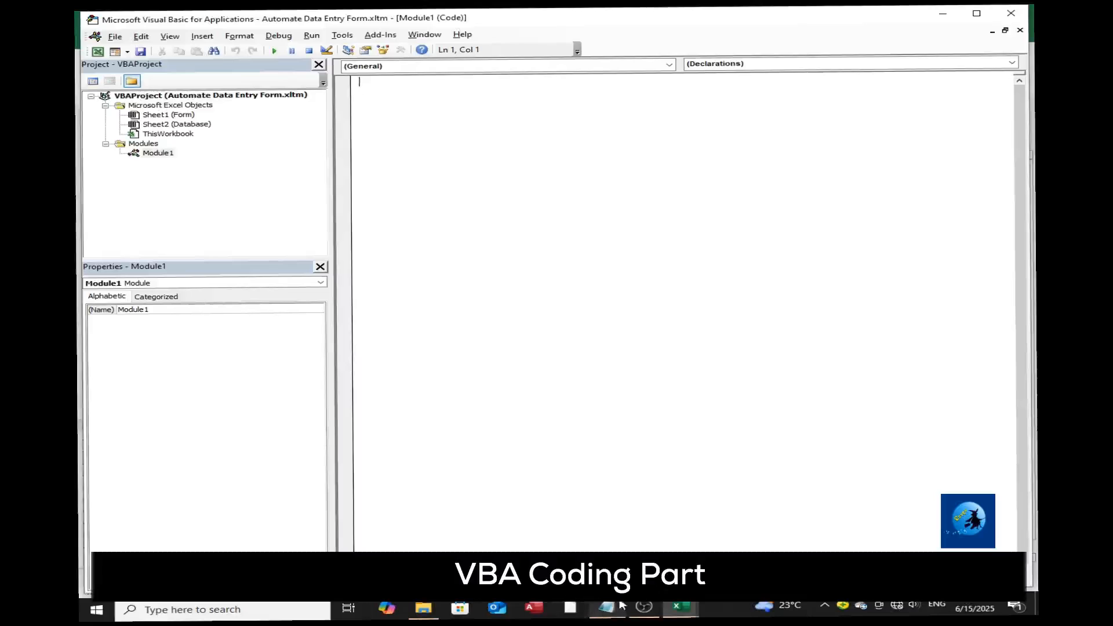
Copy the SubmitForm declarations and the "Set references to sheets" lines from VBA CODE.txt in Notepad into Module1.
left_click(609, 607)
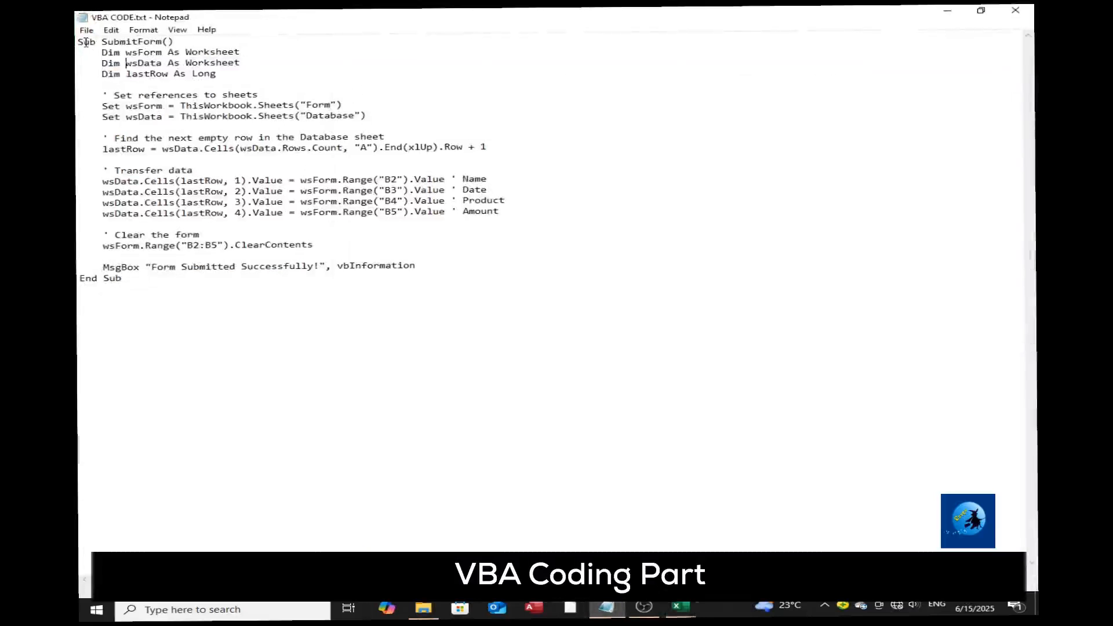
left_click_drag(79, 40, 251, 73)
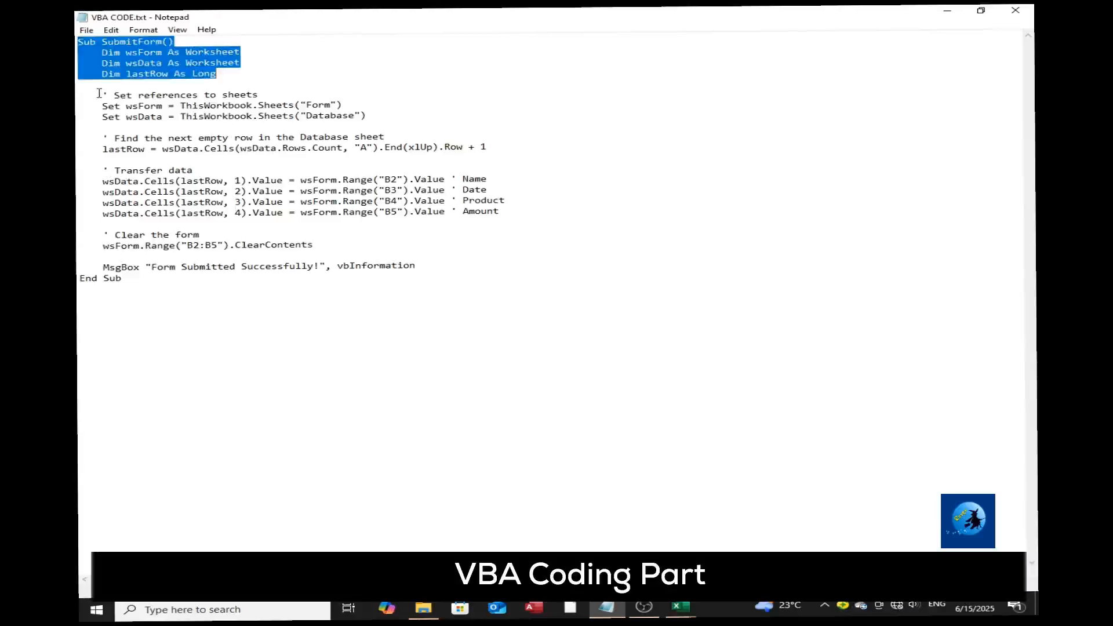
left_click_drag(96, 95, 404, 111)
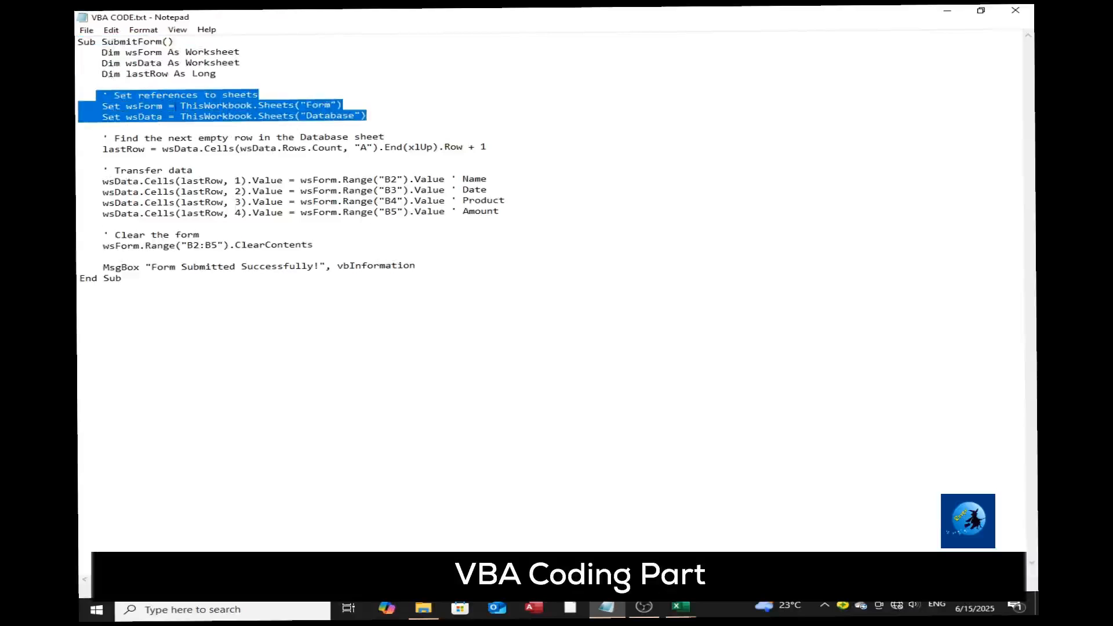
left_click(172, 107)
left_click_drag(102, 96, 253, 125)
right_click(256, 121)
left_click(293, 154)
key("alt+Tab")
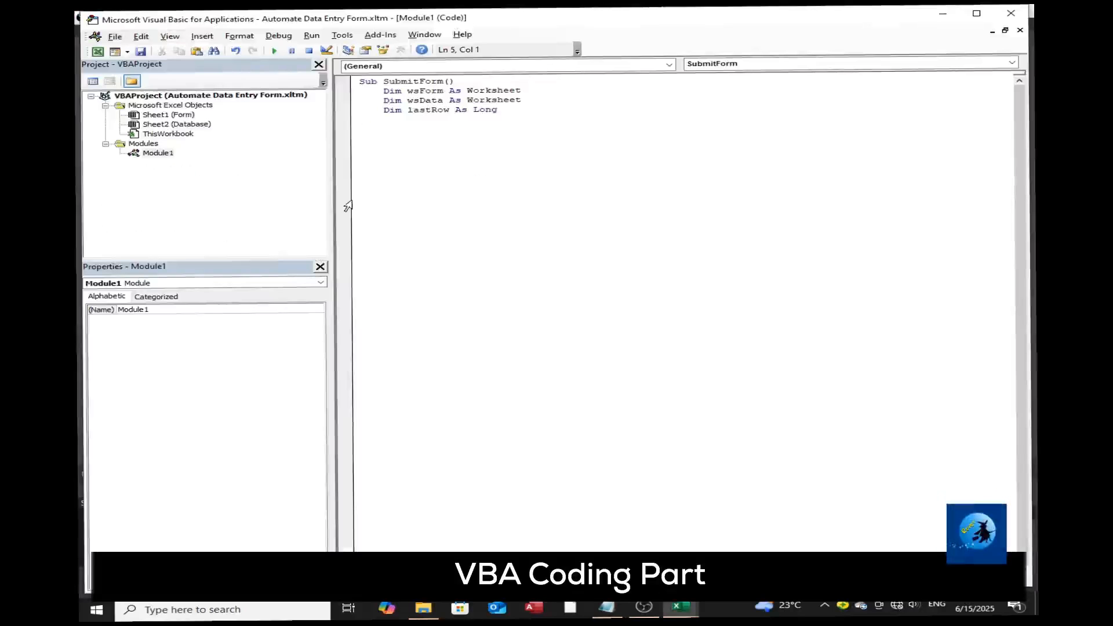
key("ctrl+v")
Copy the "Find the next empty row" and "Transfer data" code blocks from VBA CODE.txt into Module1.
left_click(606, 608)
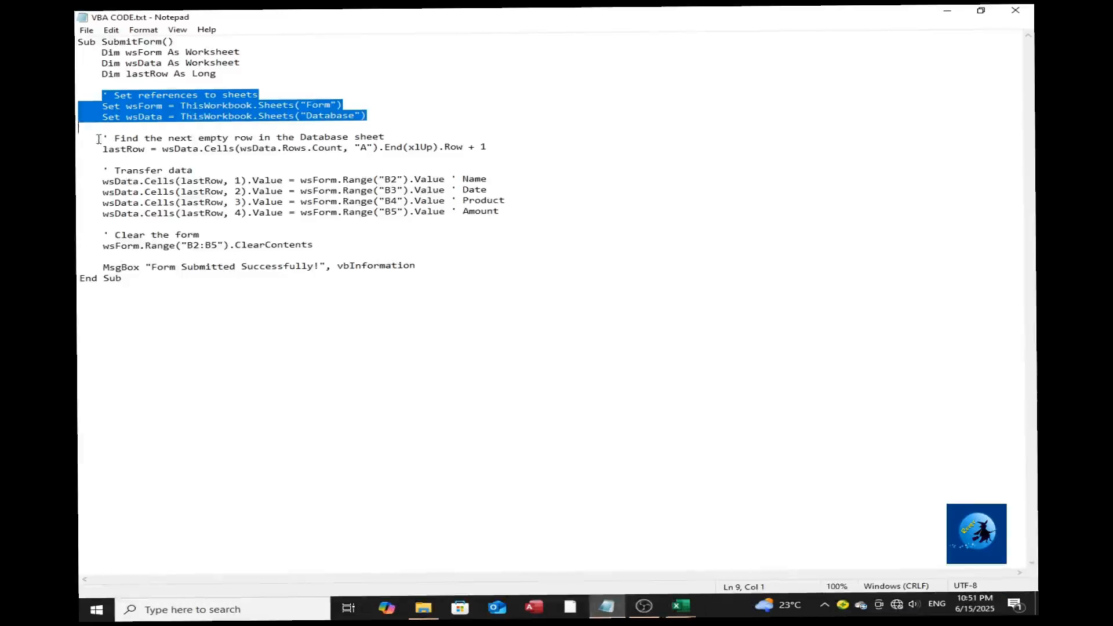
left_click_drag(98, 138, 373, 154)
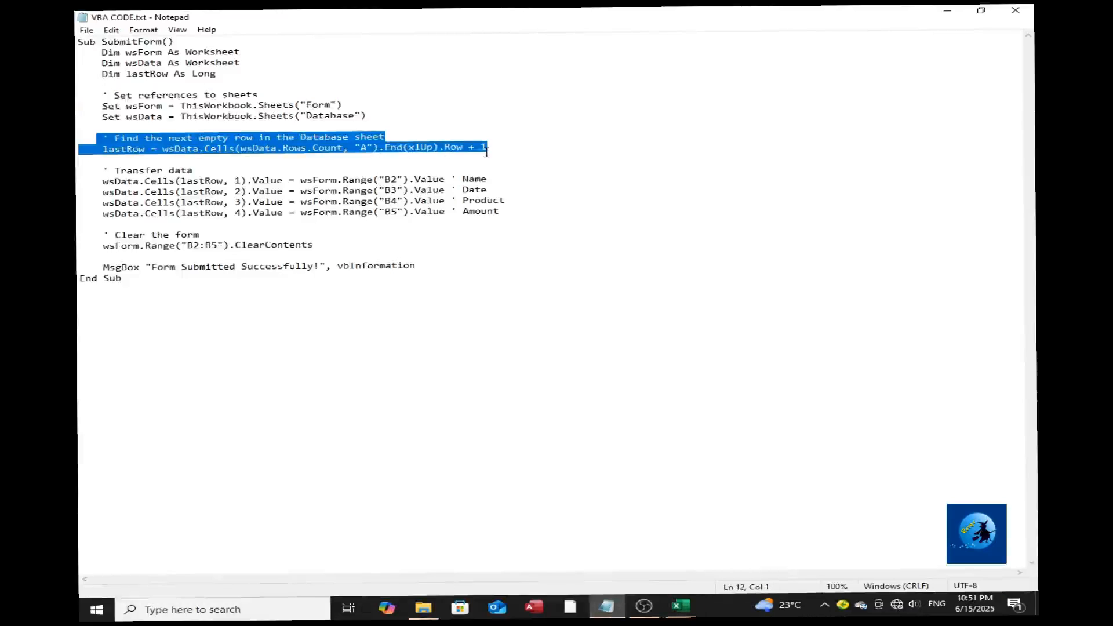
left_click_drag(98, 171, 582, 214)
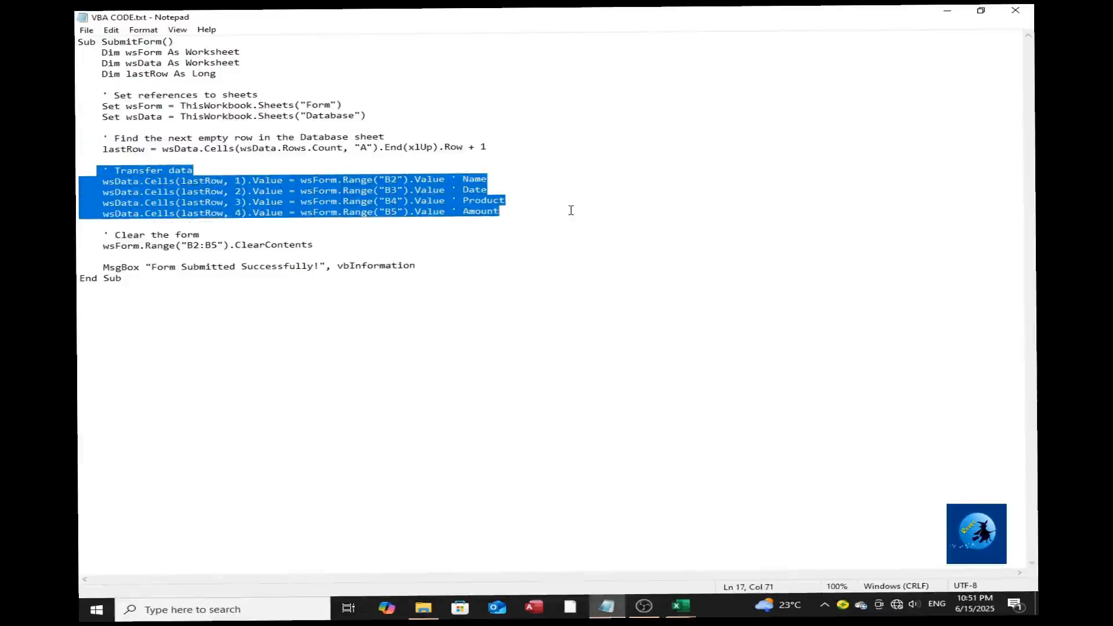
Copy the "Clear the form" block, the MsgBox line and End Sub from VBA CODE.txt to complete the macro in Module1.
left_click_drag(97, 235, 318, 255)
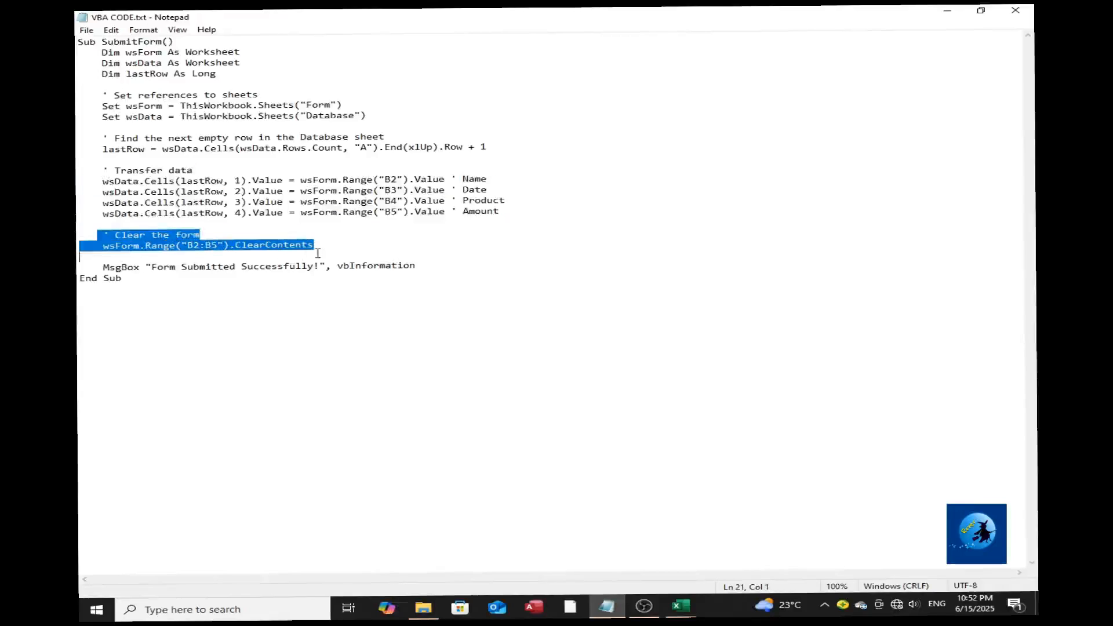
left_click(87, 267)
left_click_drag(97, 234, 152, 282)
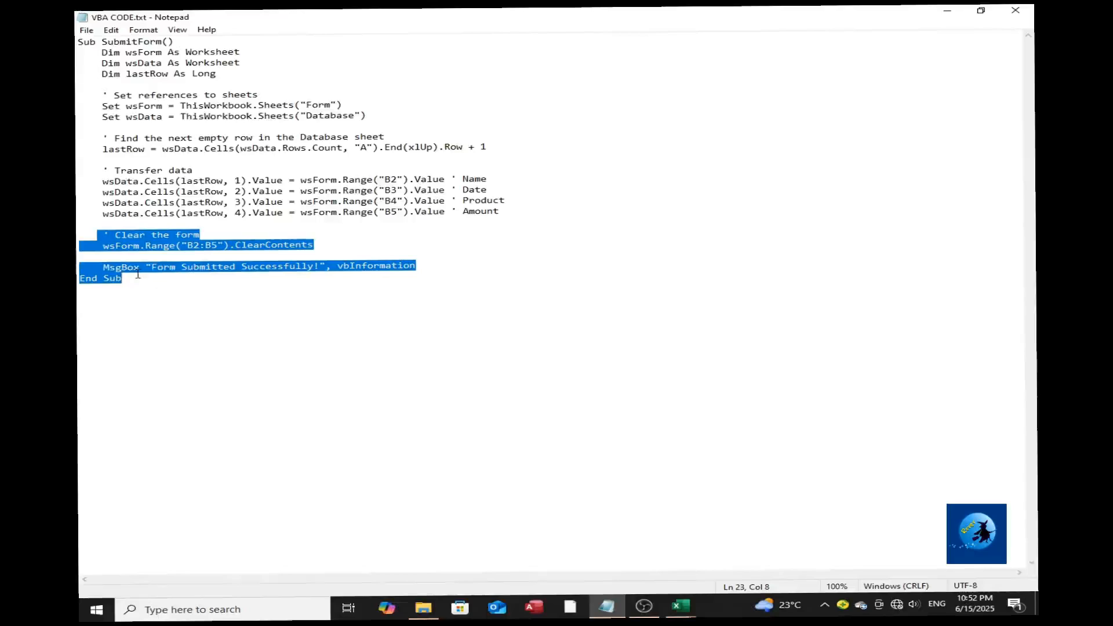
left_click(680, 606)
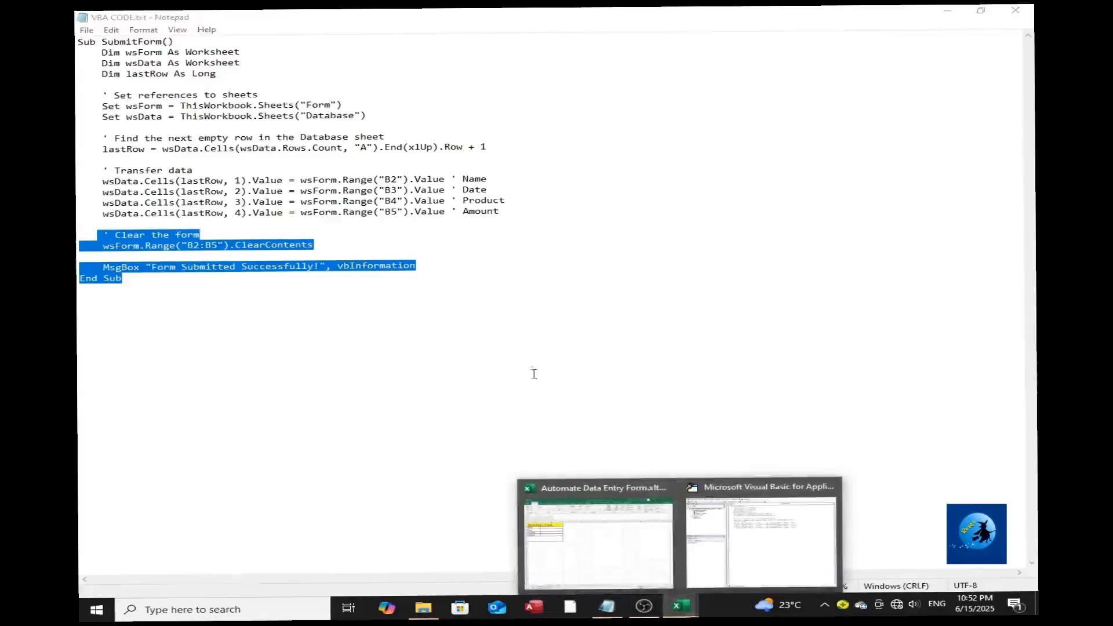
left_click(760, 542)
key("ctrl+v")
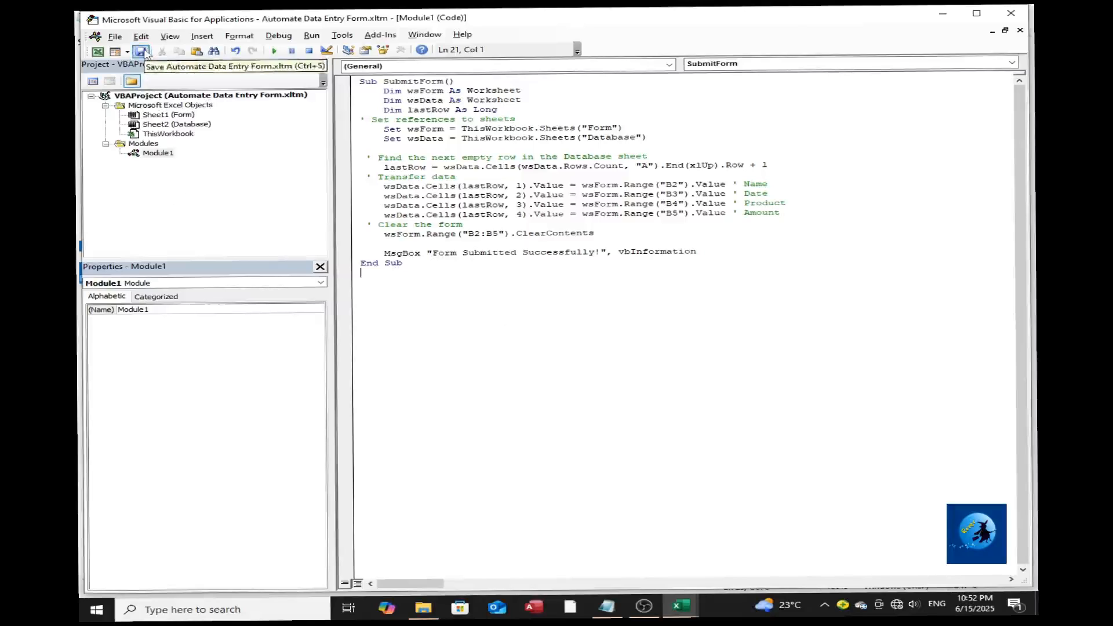
Close the Visual Basic editor and draw a Form Control button in rows 6 to 8 below the Amount field.
left_click(1017, 16)
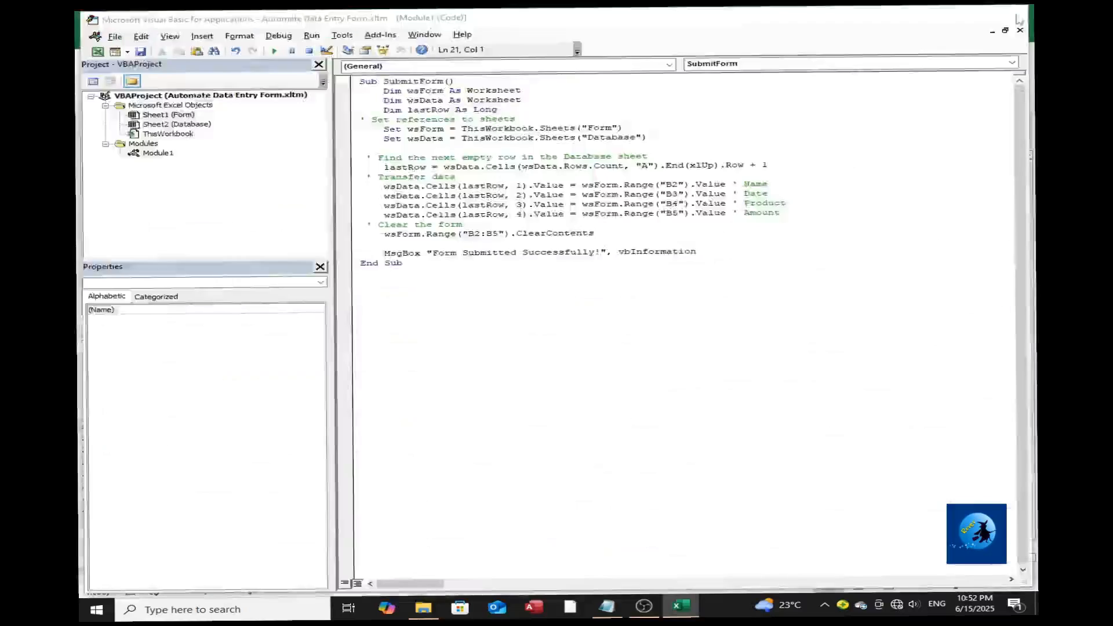
left_click(723, 288)
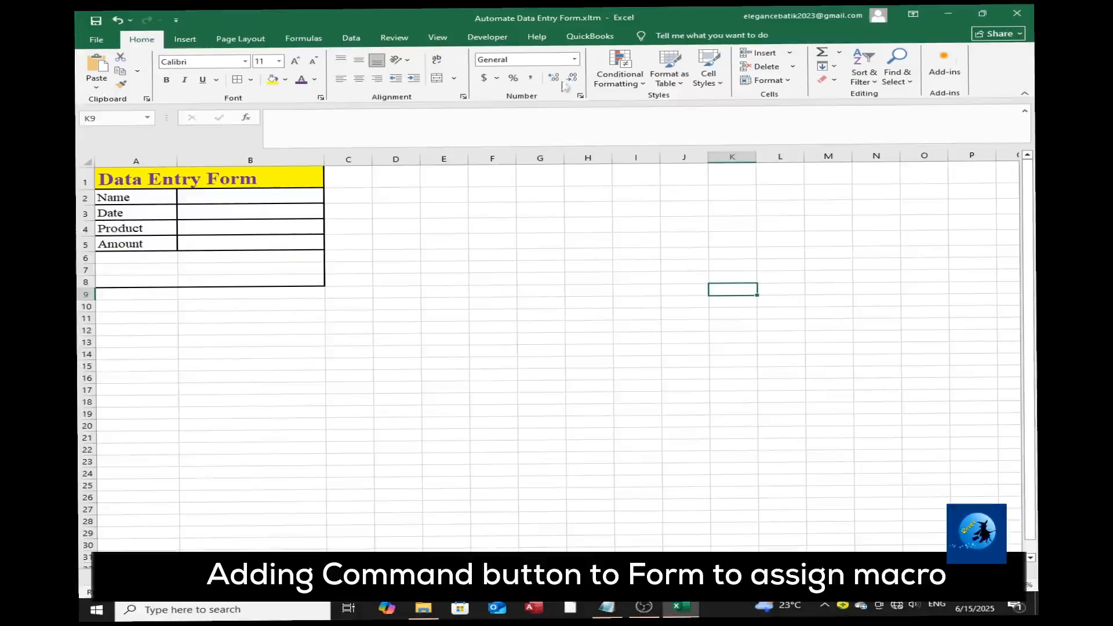
left_click(487, 37)
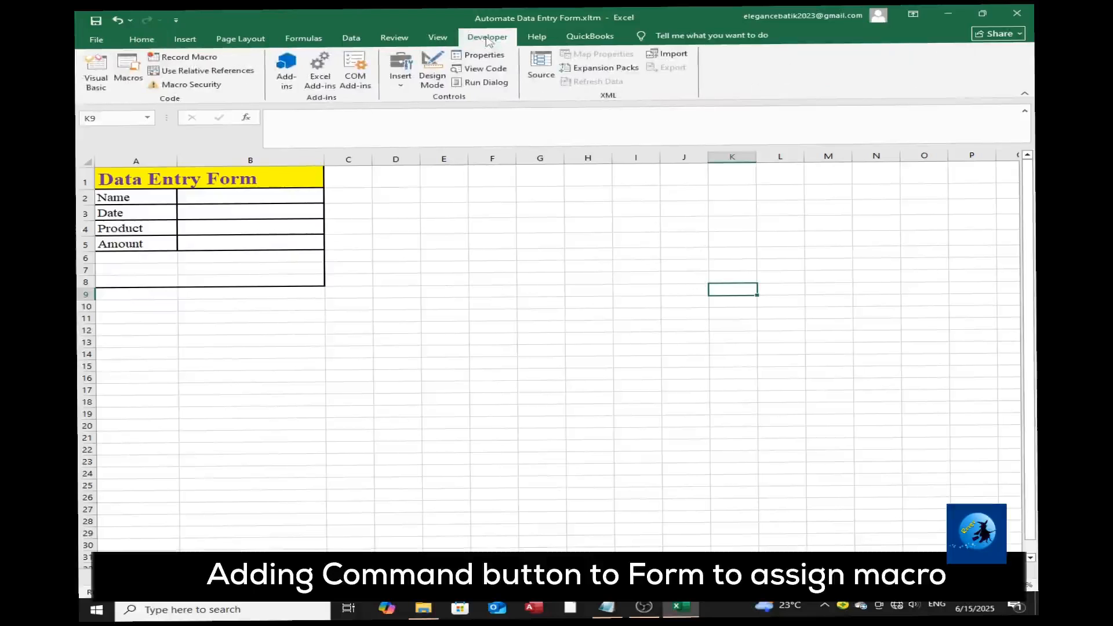
left_click(434, 72)
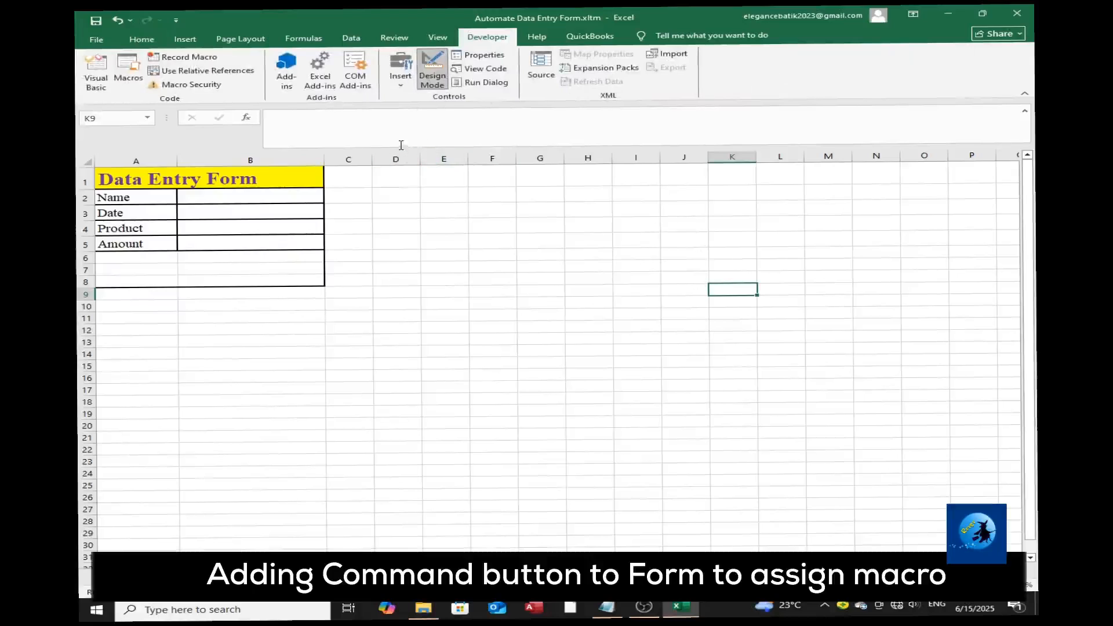
left_click(403, 80)
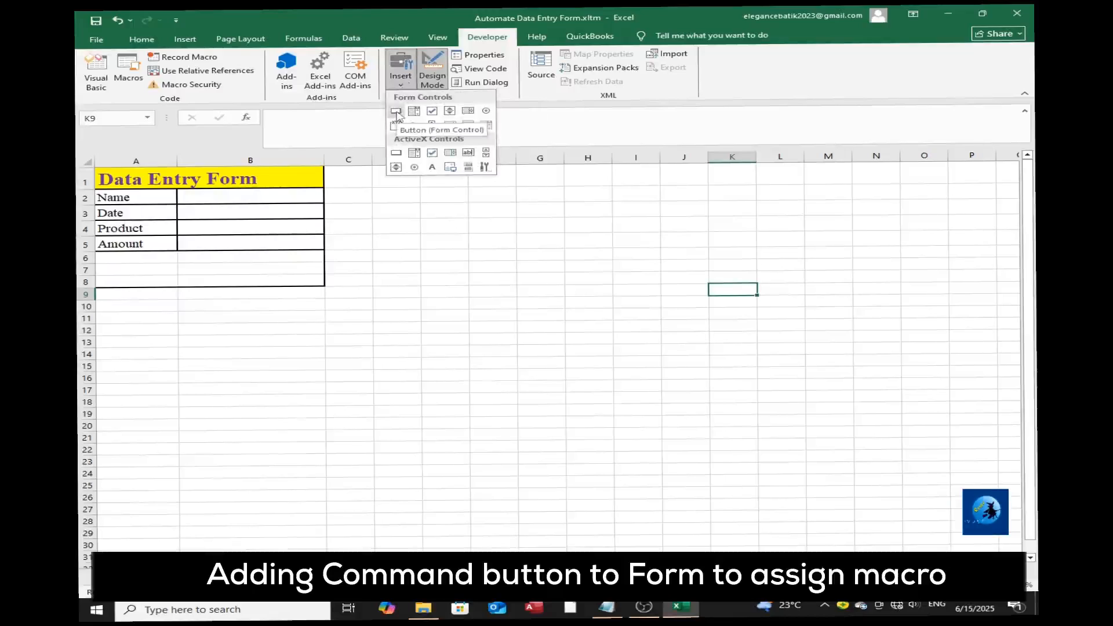
left_click(397, 111)
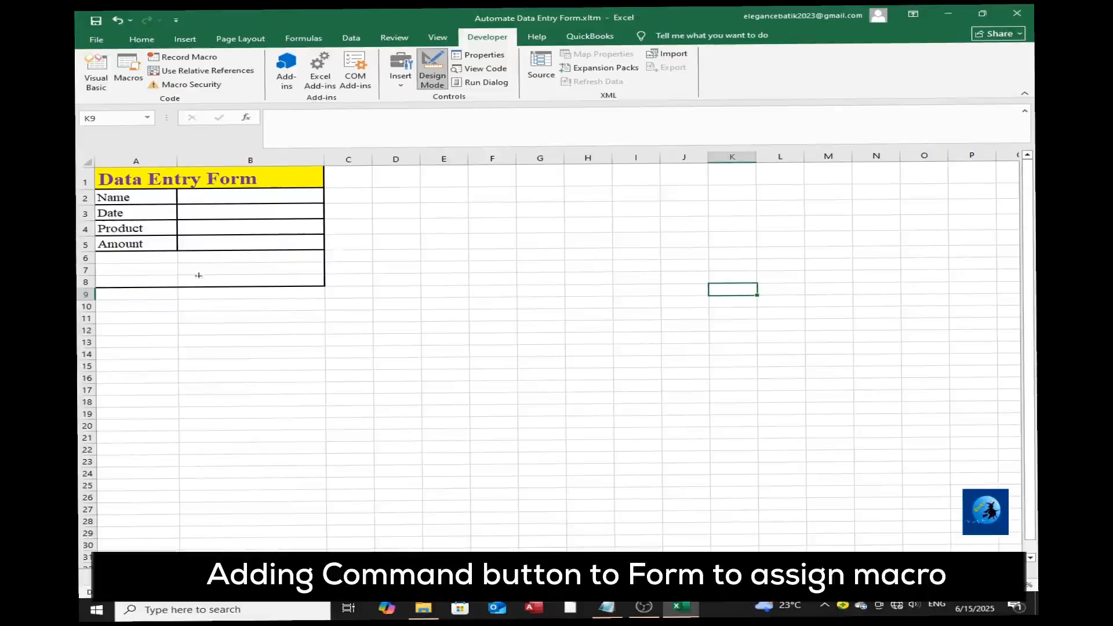
left_click_drag(150, 254, 272, 283)
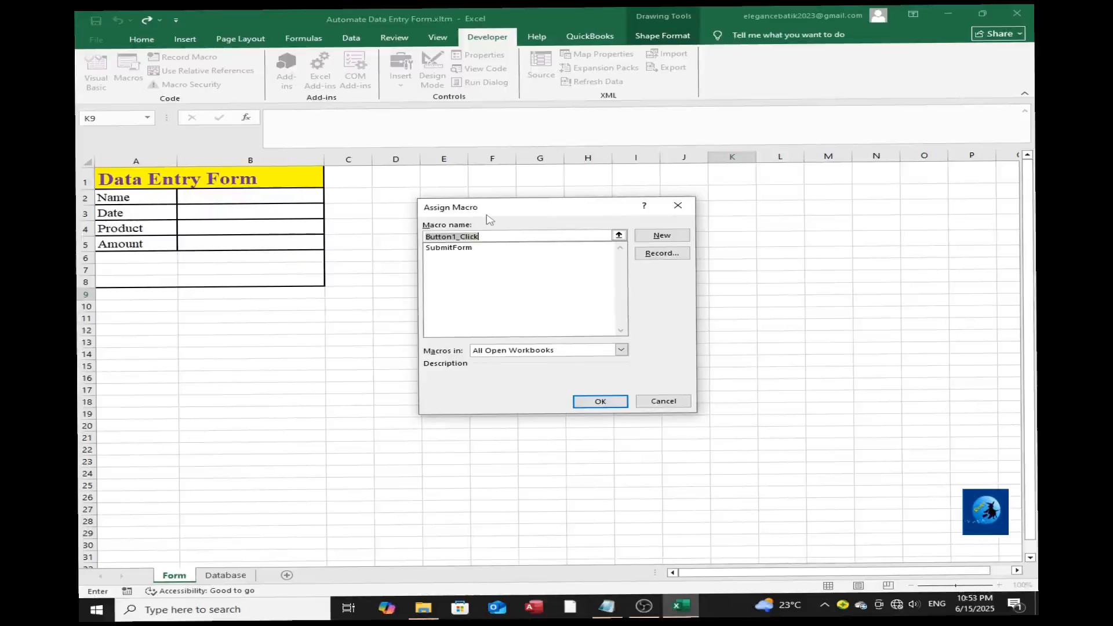
Assign the SubmitForm macro to the new button and label it ADD in larger text.
left_click(462, 249)
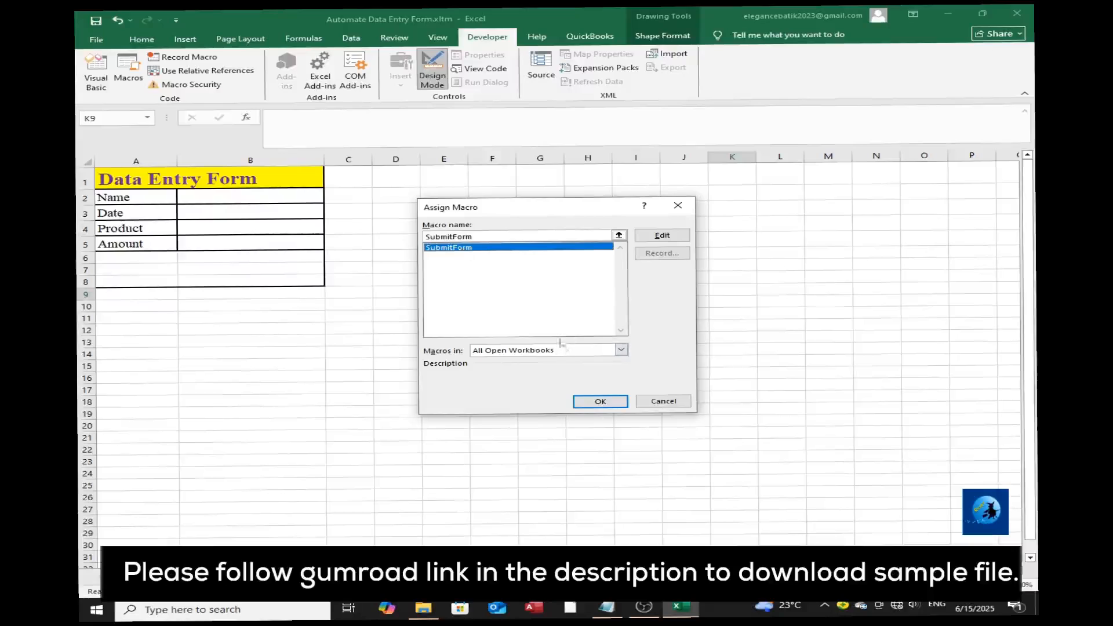
left_click(598, 401)
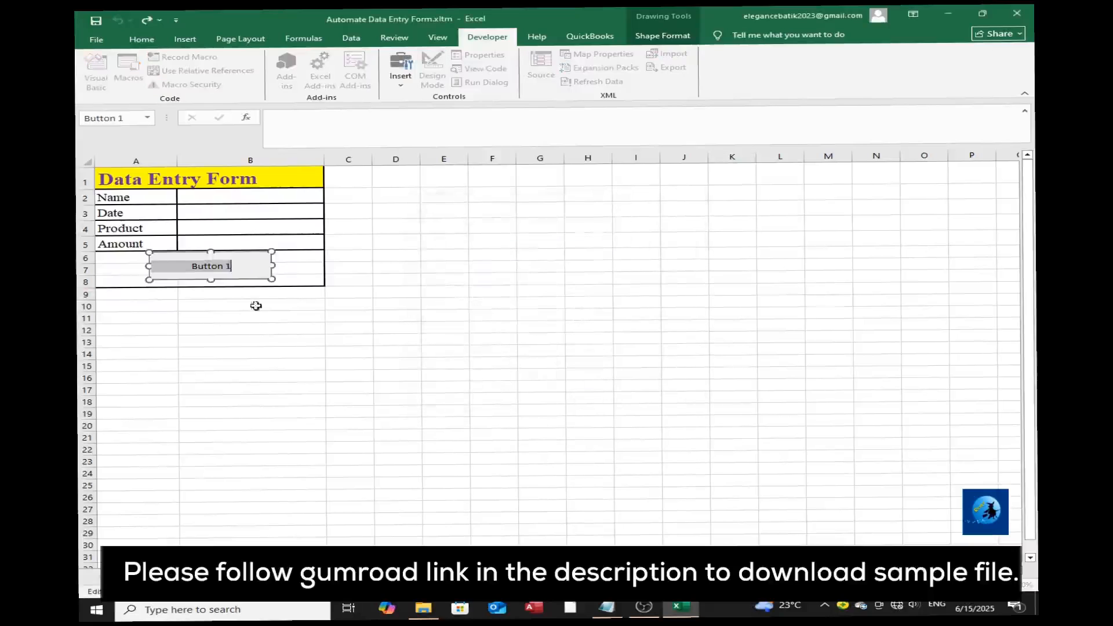
type("ADD")
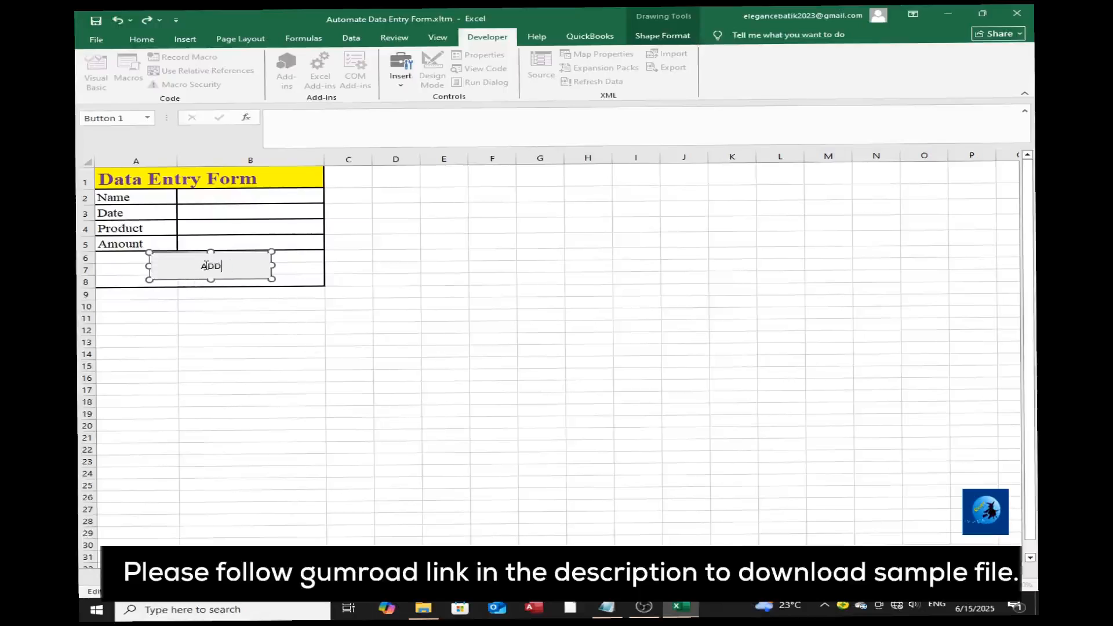
left_click_drag(203, 267, 256, 265)
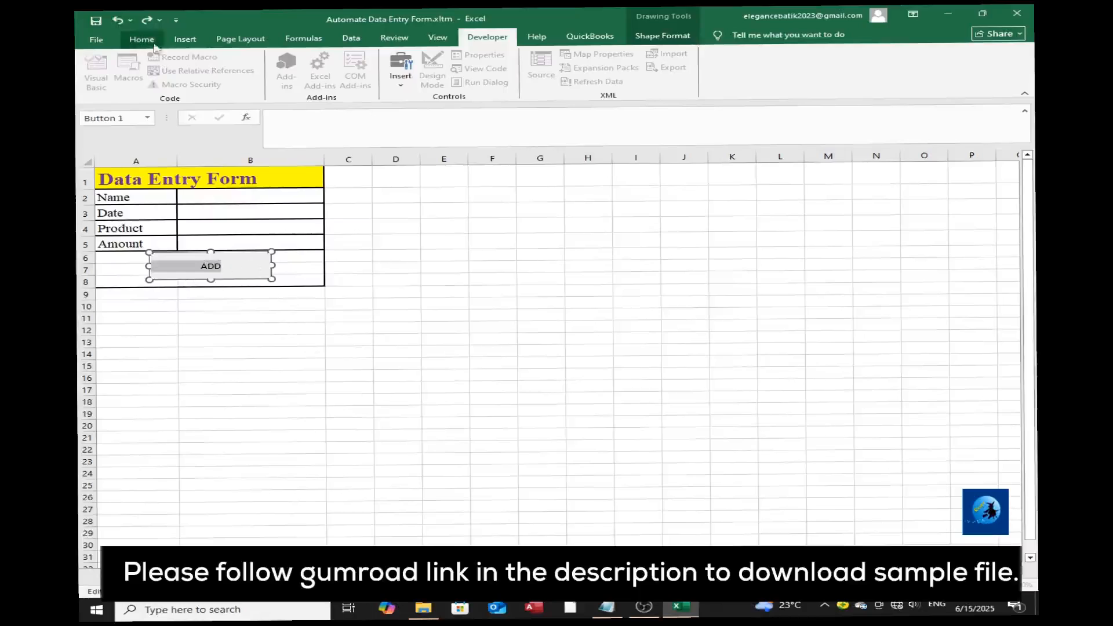
key("Escape")
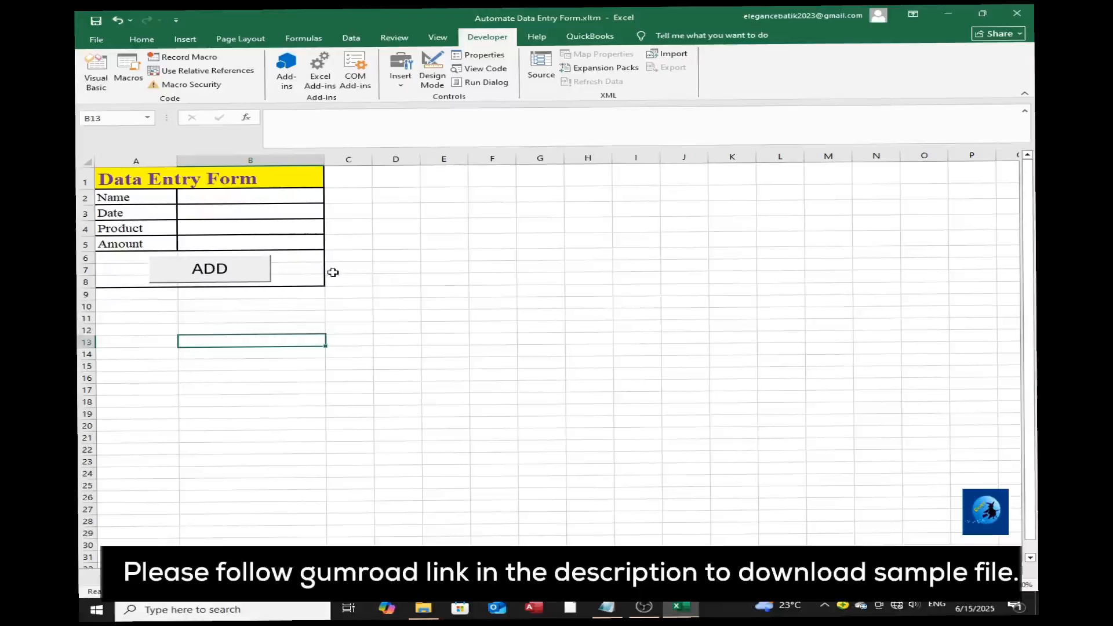
key("Down")
key("Down")
key("Down")
key("Down")
key("Down")
key("Down")
key("Down")
Fill the form with the person's name, date 6/1/2025, product Saree and amount 6950, and left-align the entries.
left_click(240, 197)
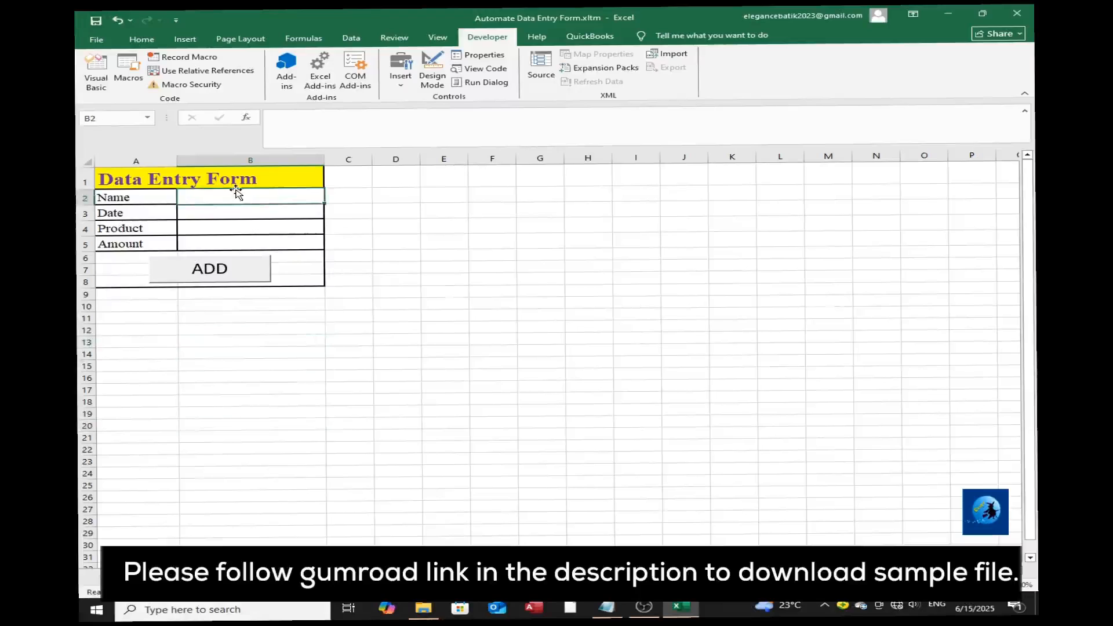
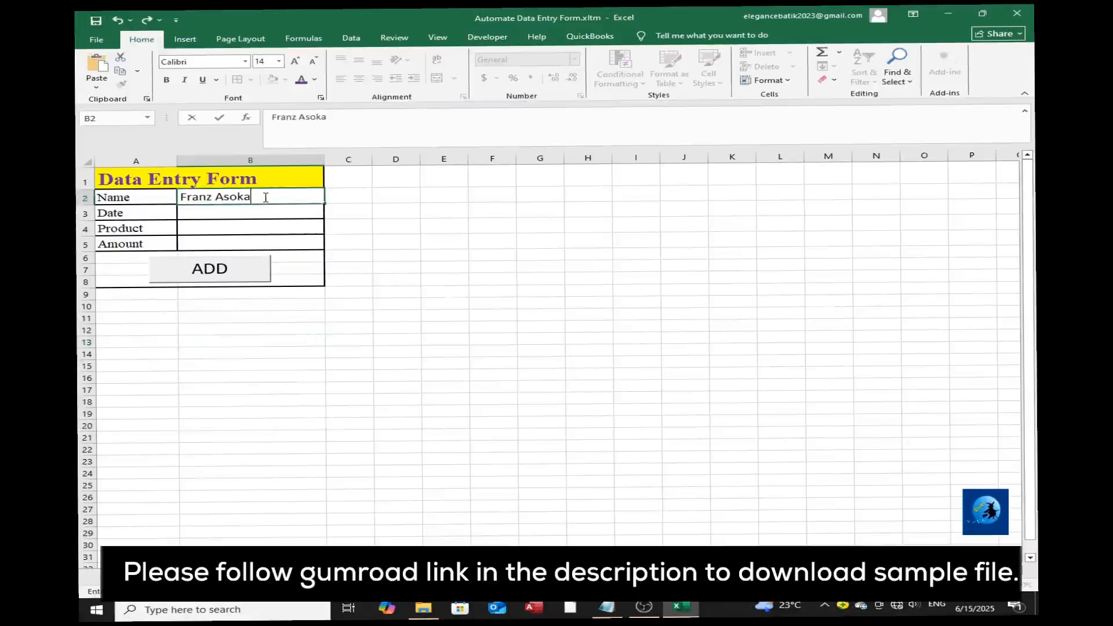
left_click(269, 213)
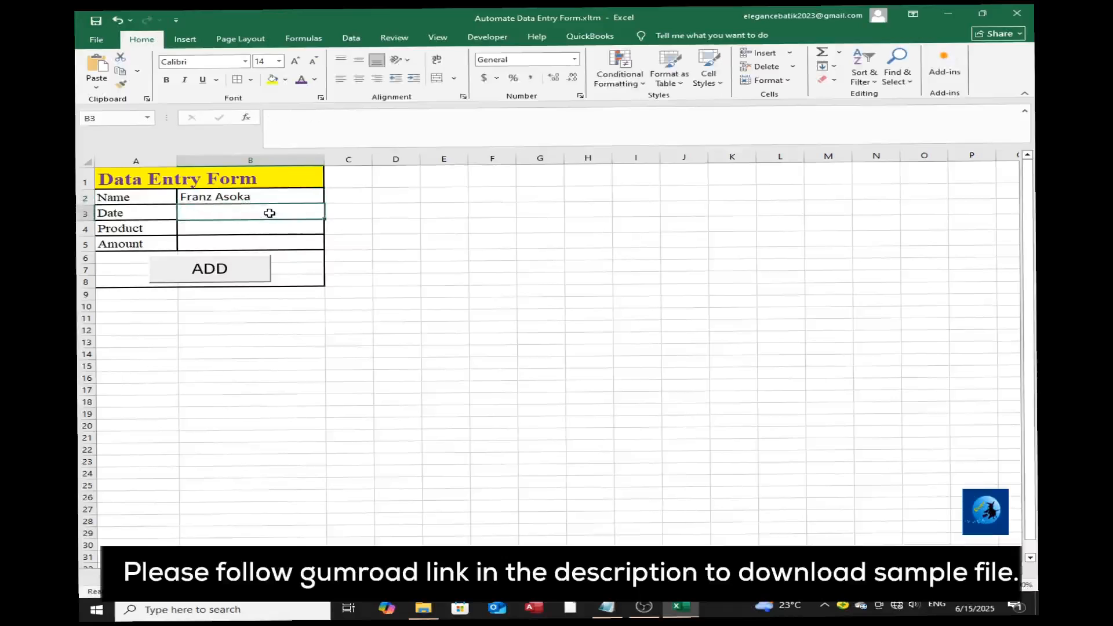
type("6/1/2025")
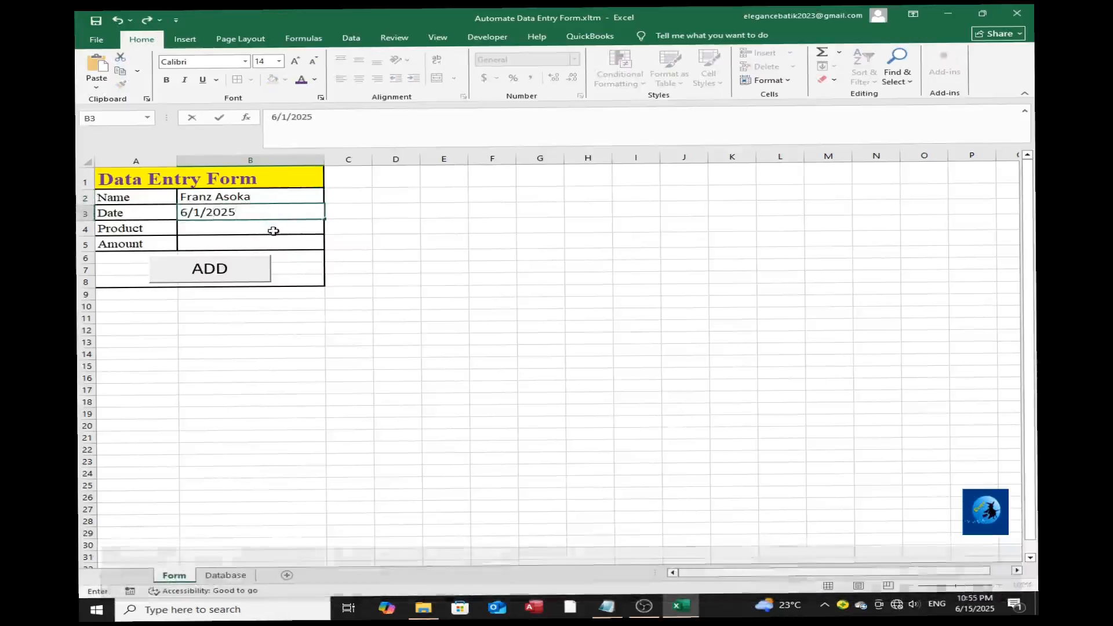
left_click(273, 230)
type("Saree")
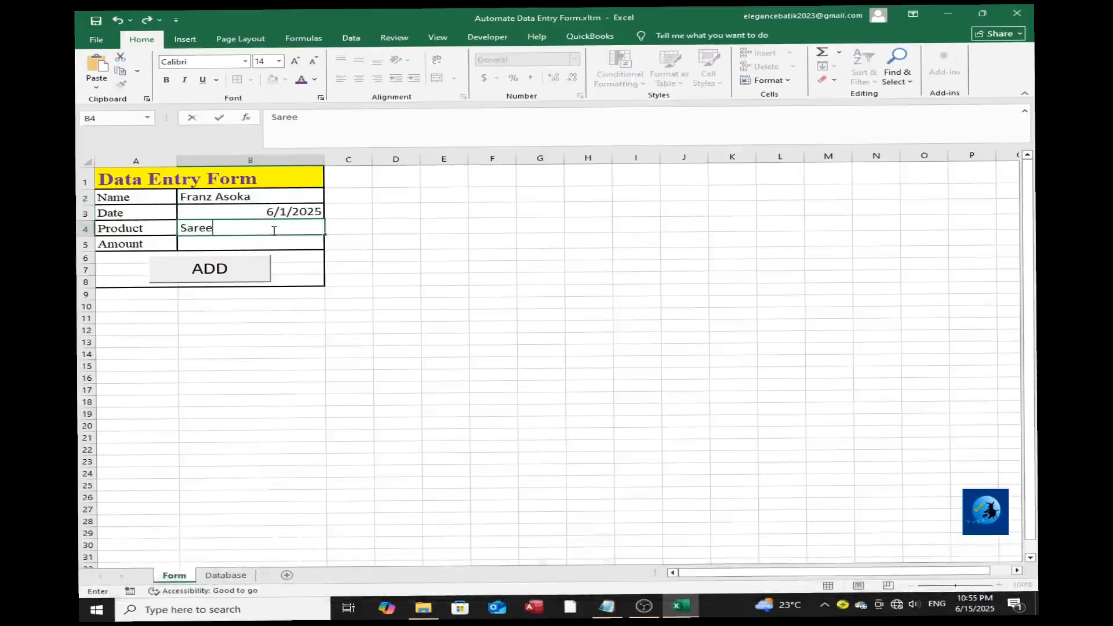
left_click(242, 242)
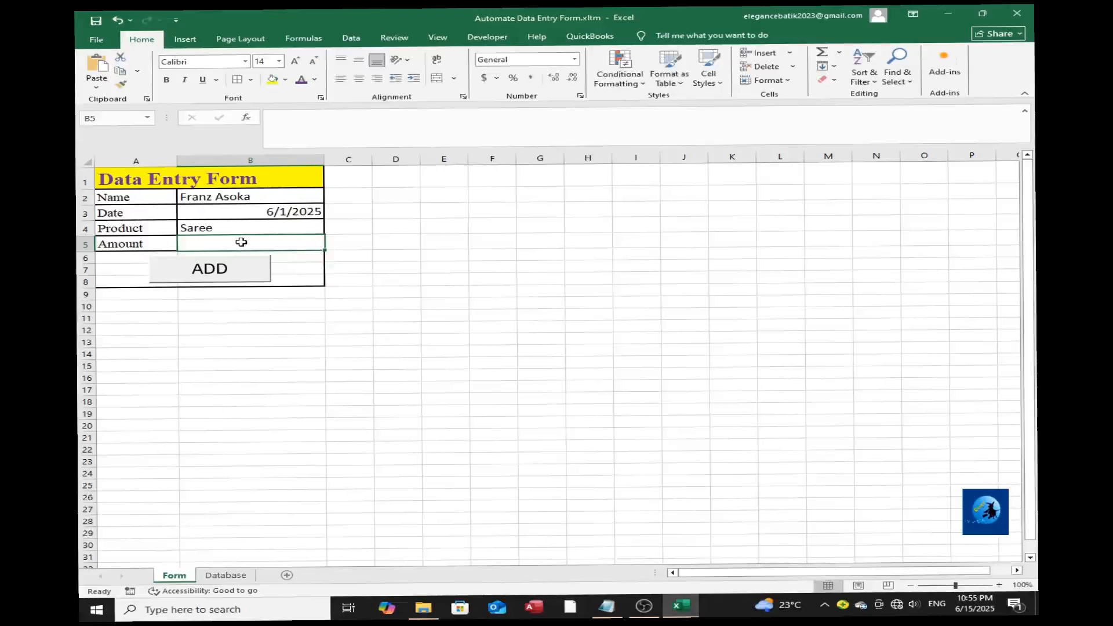
type("6950")
key("ctrl+Return")
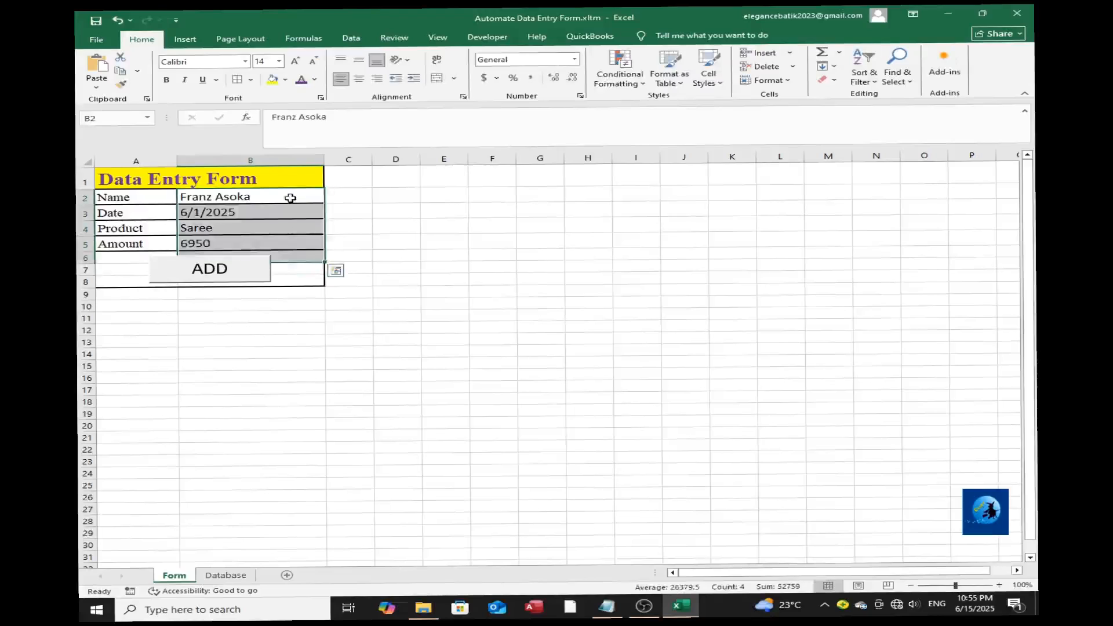
left_click(290, 198)
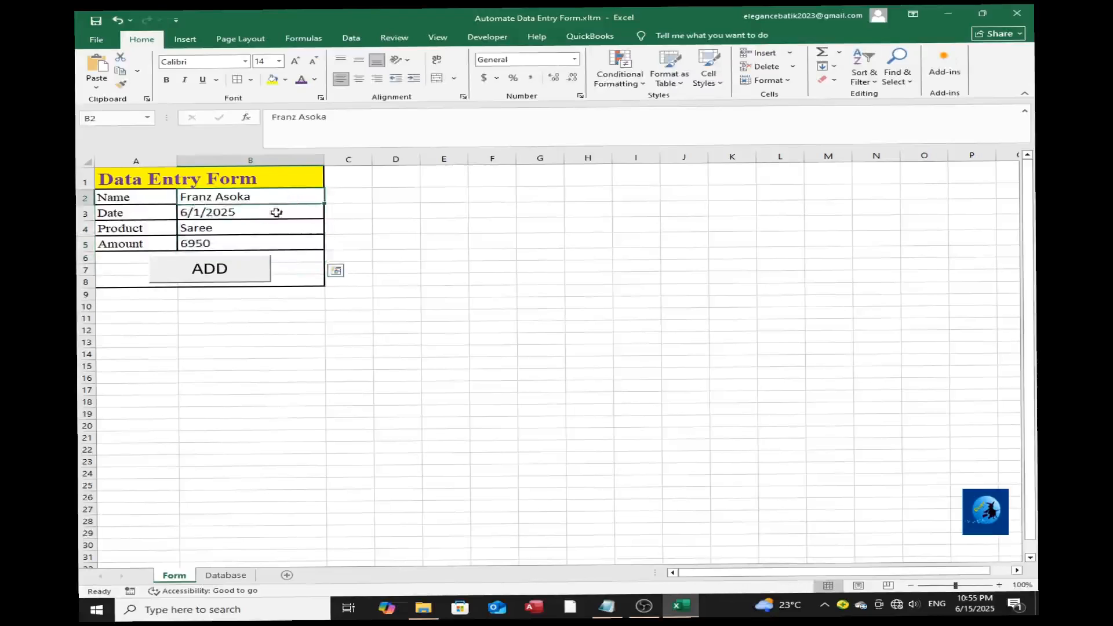
Submit the first record with the ADD button, dismiss the message and check the Database sheet.
left_click(245, 273)
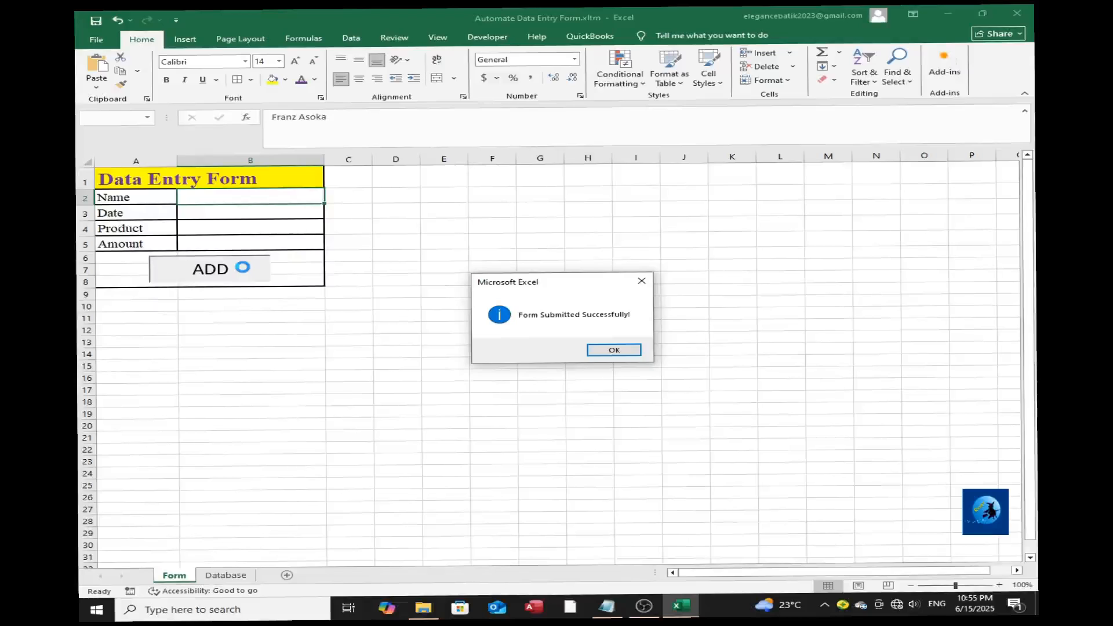
left_click(604, 350)
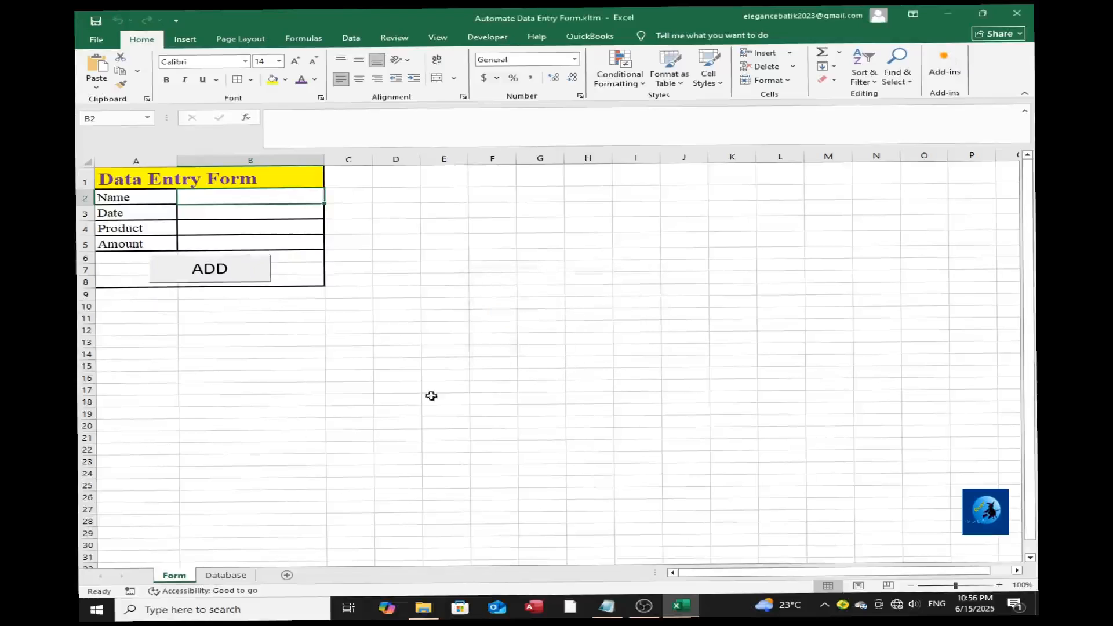
left_click(226, 576)
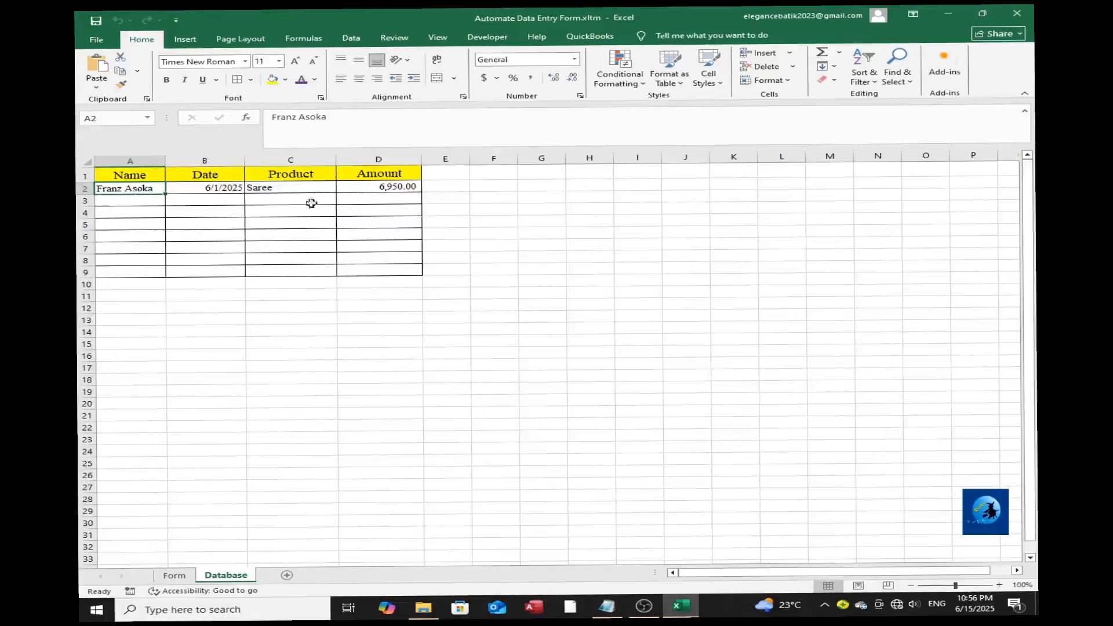
Centre the Date column cells B2:B9 on the Database sheet.
left_click_drag(184, 186, 184, 267)
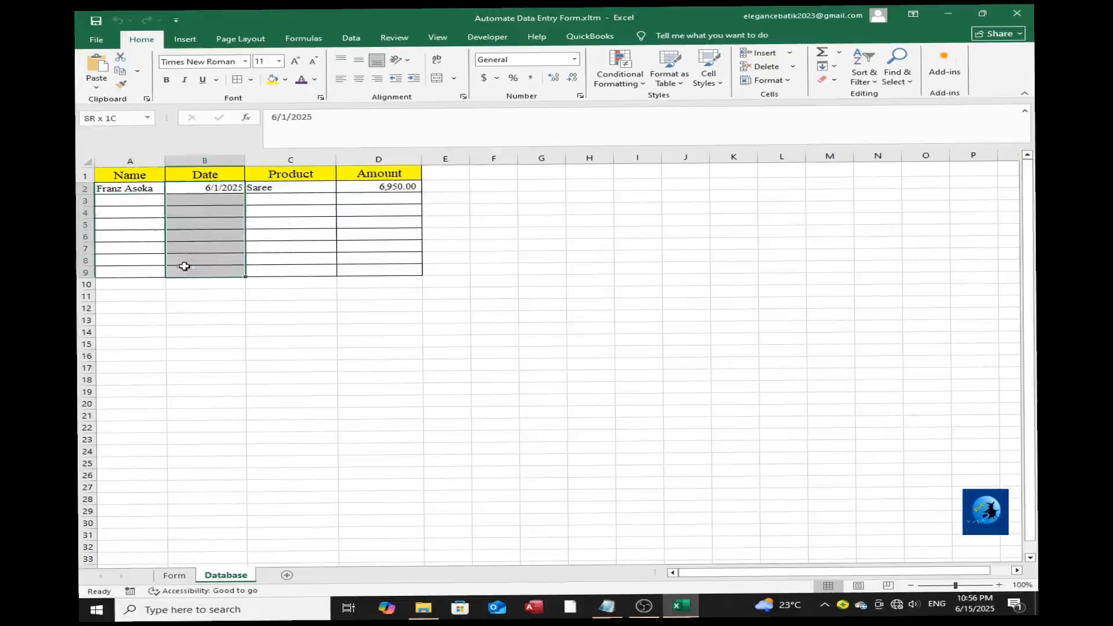
left_click(359, 79)
left_click(371, 285)
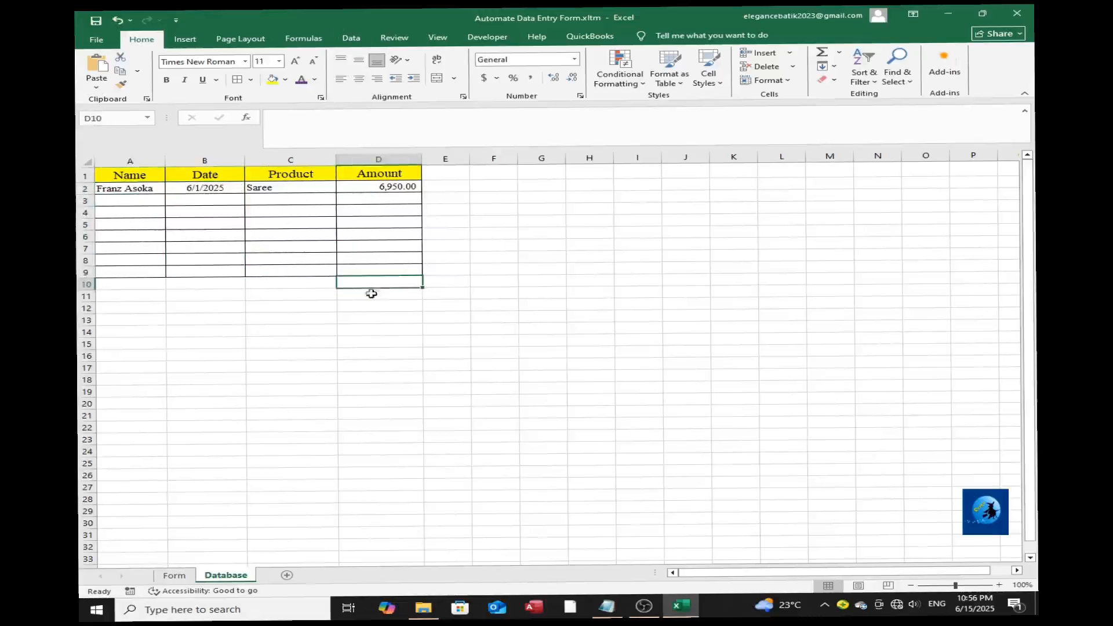
On the Form sheet, submit a second record with the person's name, date 1/1/2025, product Sarong and amount 1350.
left_click(174, 575)
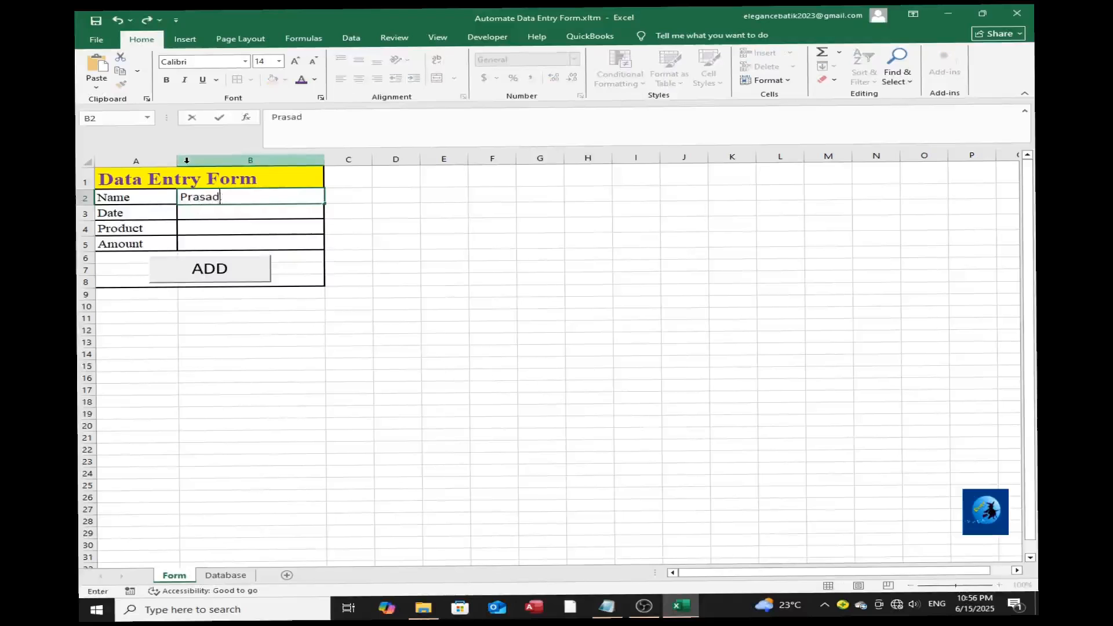
key("Return")
type("1/1/2025")
key("Return")
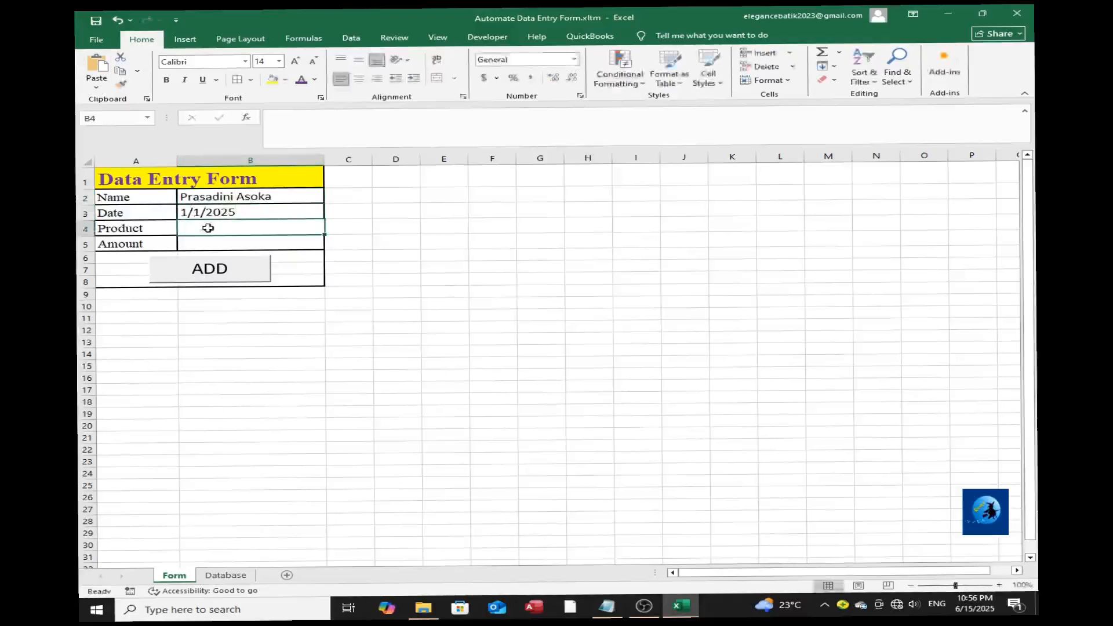
type("Sarong")
key("Return")
type("1350")
key("Return")
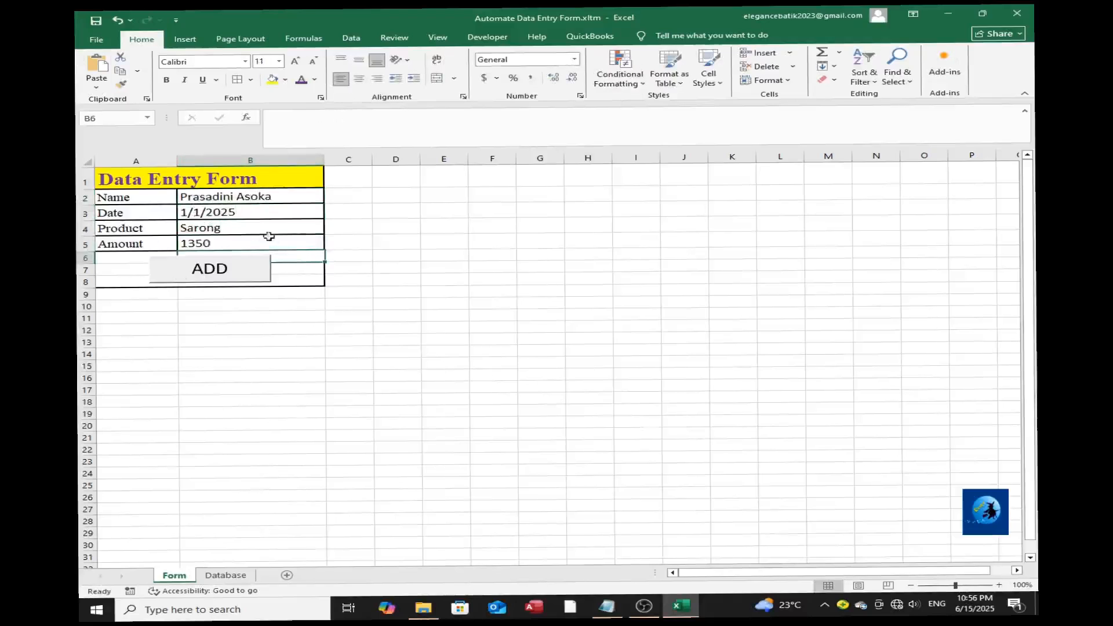
left_click(238, 269)
left_click(618, 351)
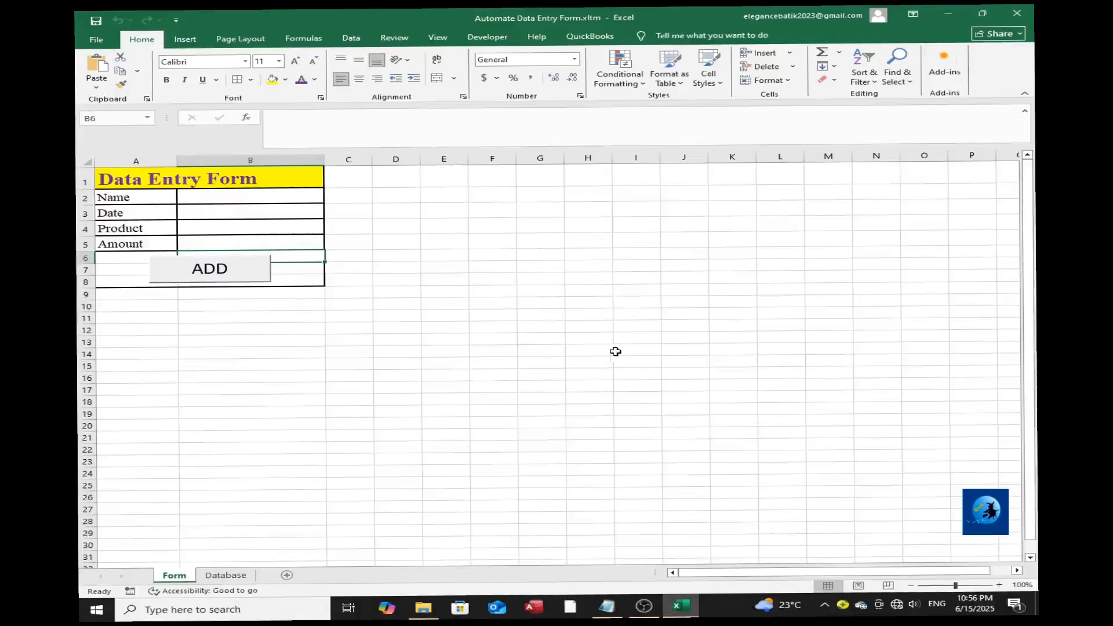
Widen the Name column on the Database sheet to fit the longest name.
left_click(226, 575)
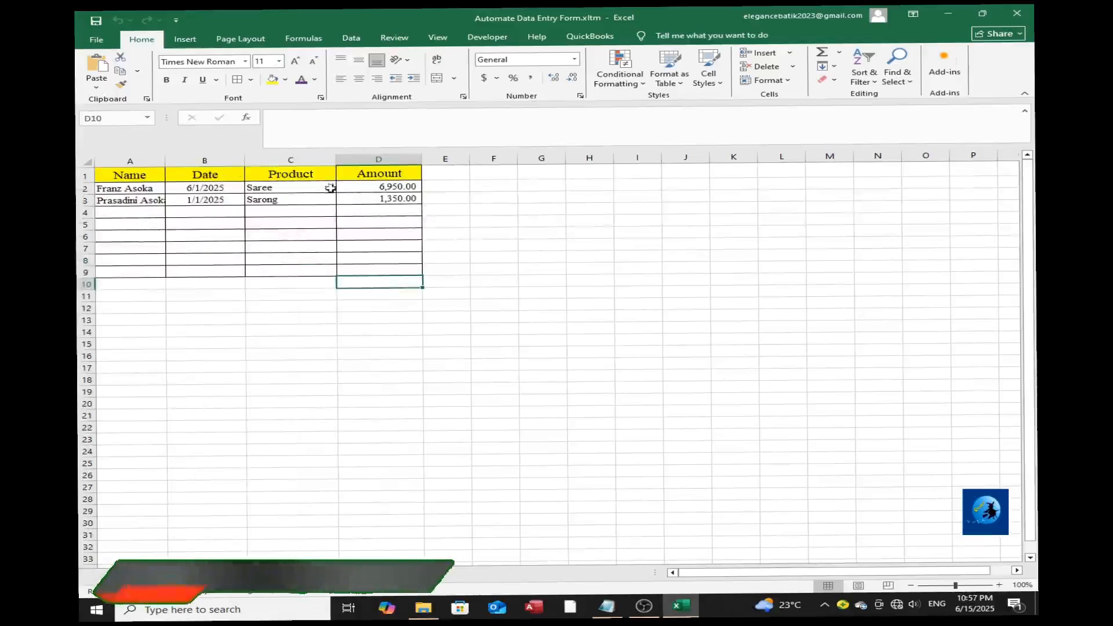
double_click(165, 160)
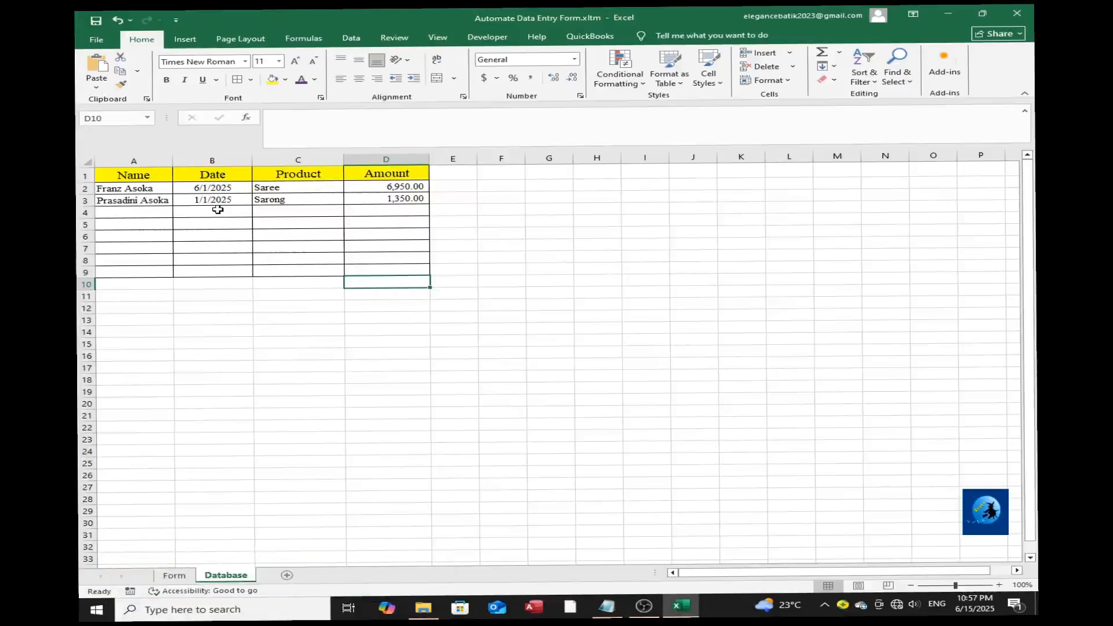
left_click(209, 280)
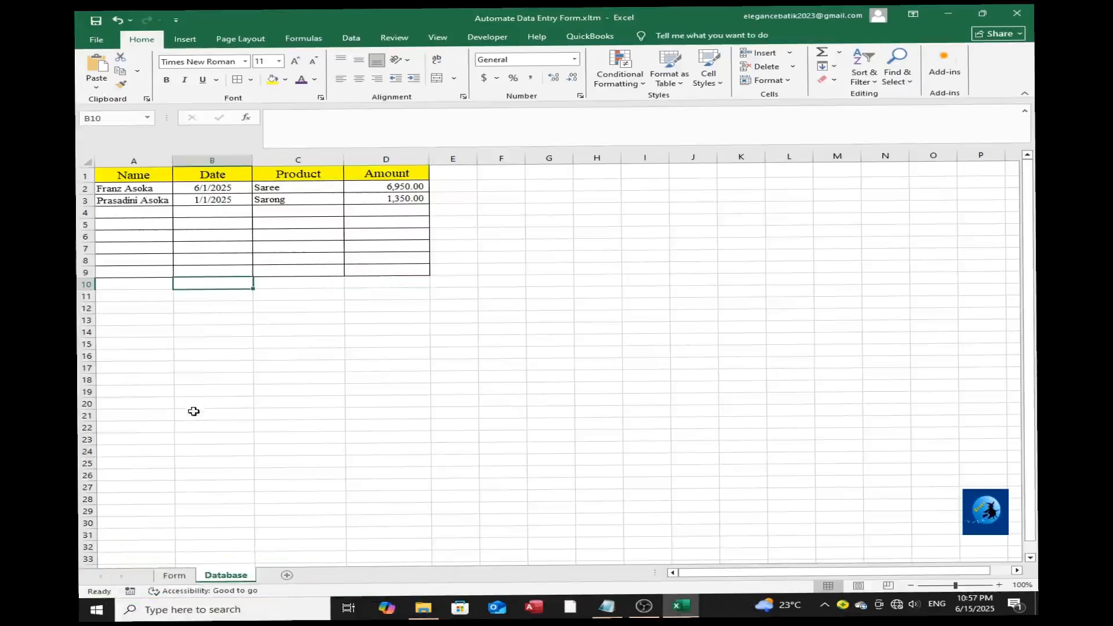
Fill the Form sheet with a third record: the person's name, date 1/4/2025, product Shirt and amount 2500.
left_click(175, 576)
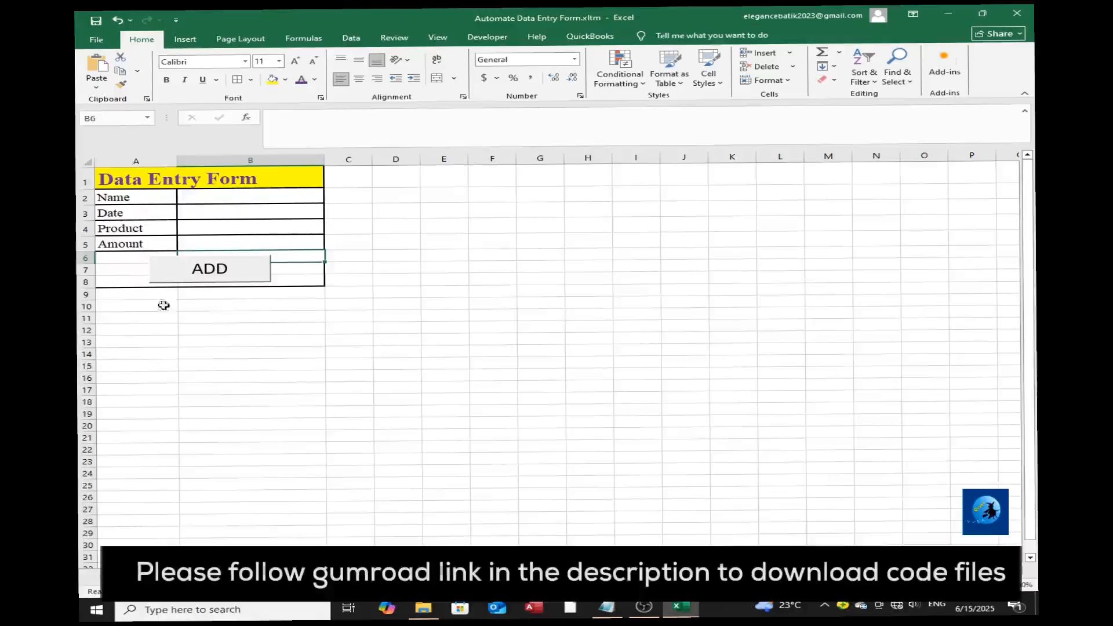
left_click(200, 197)
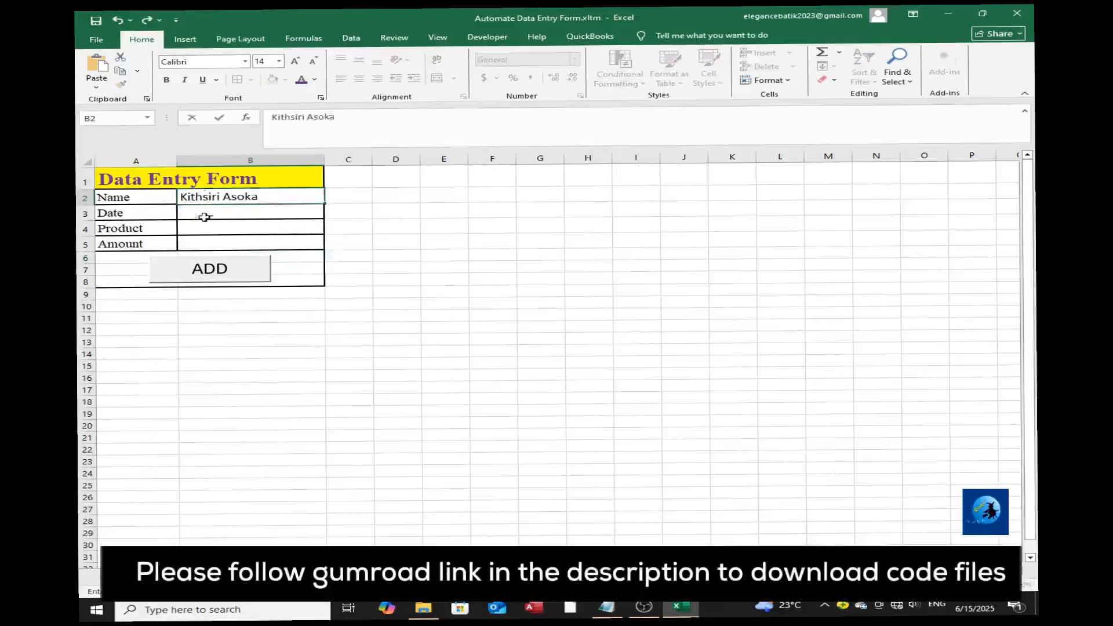
left_click(204, 217)
type("1/4/2025")
left_click(310, 227)
type("Shirt")
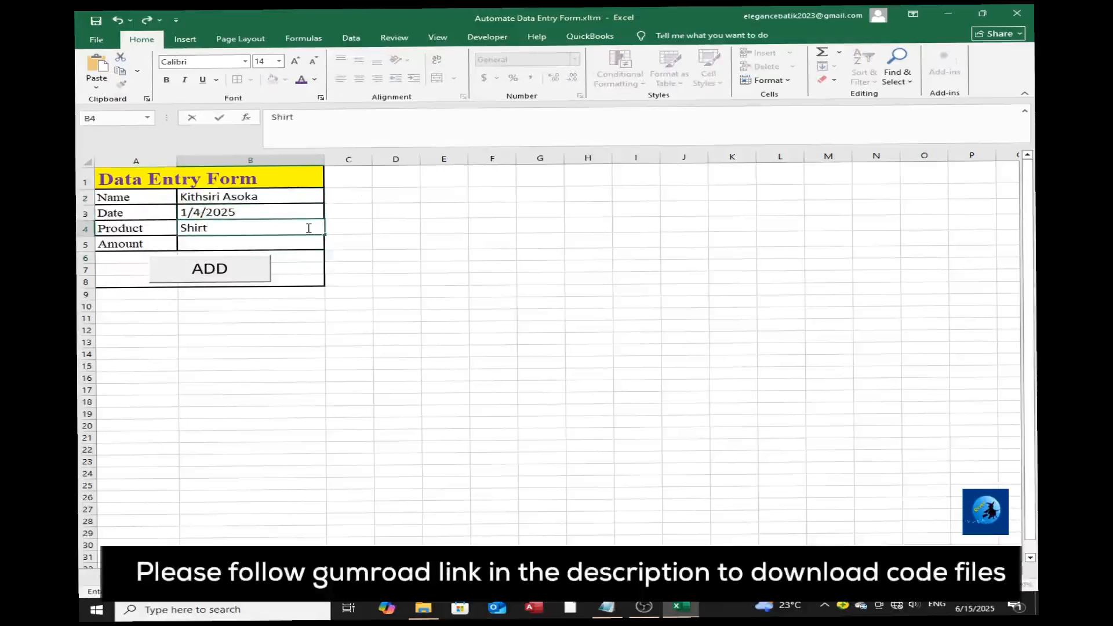
left_click(272, 244)
type("2500")
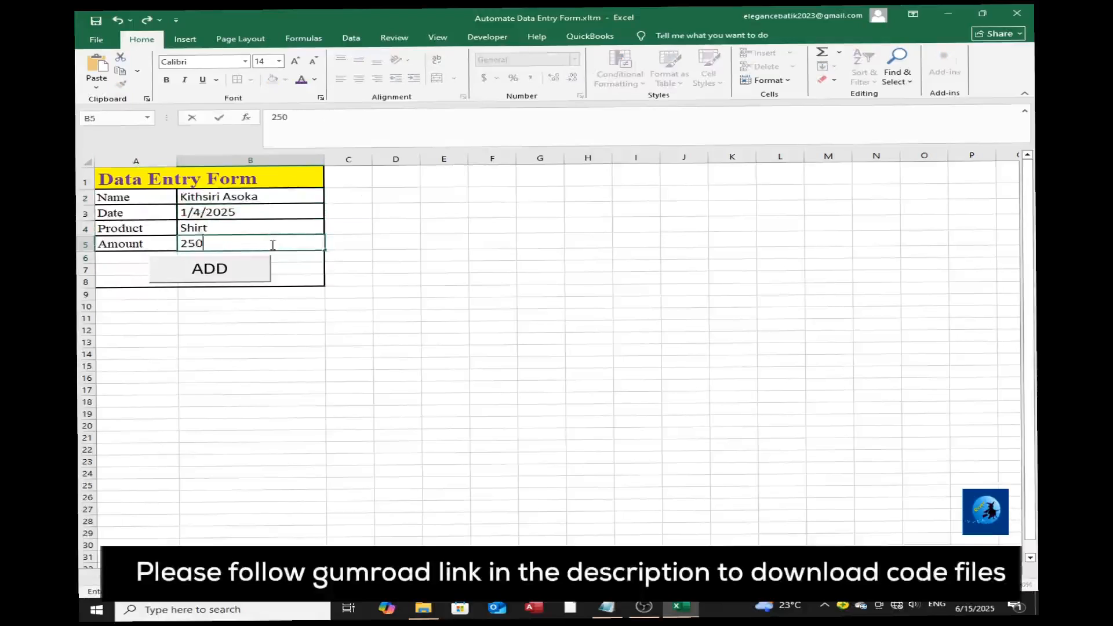
Submit the Shirt record with the ADD button, check it on the Database sheet and return to the Form sheet.
left_click(246, 277)
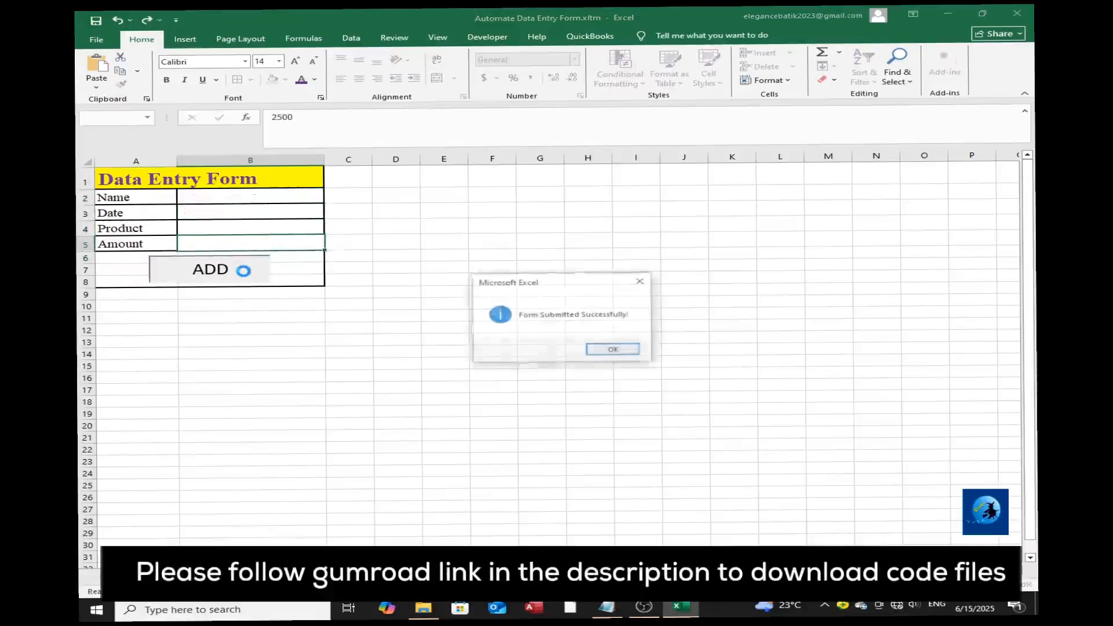
key("Return")
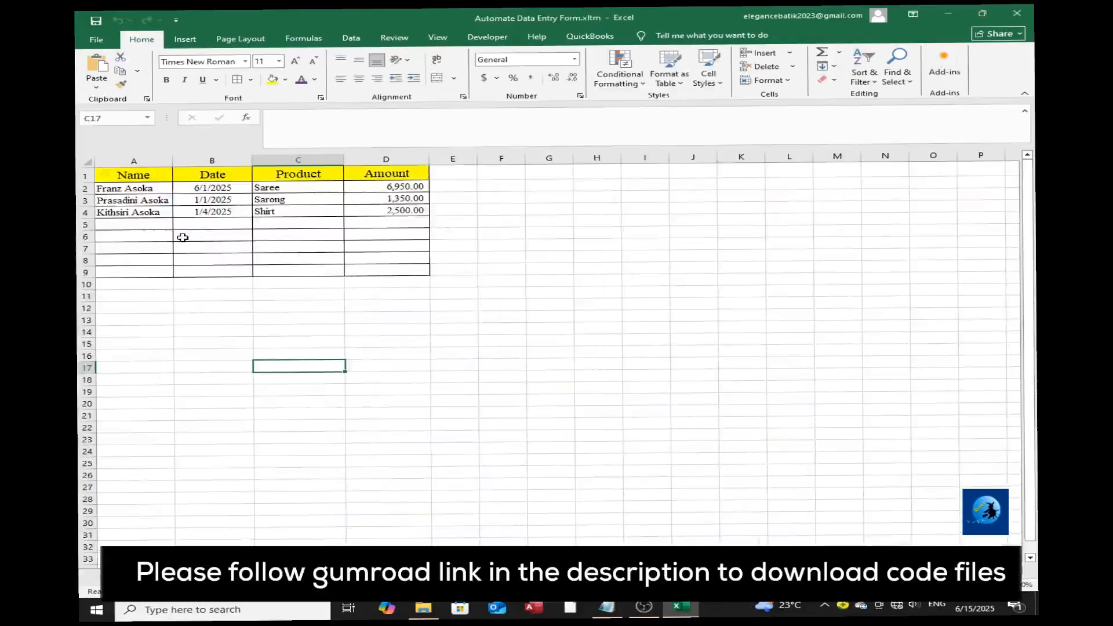
left_click(181, 577)
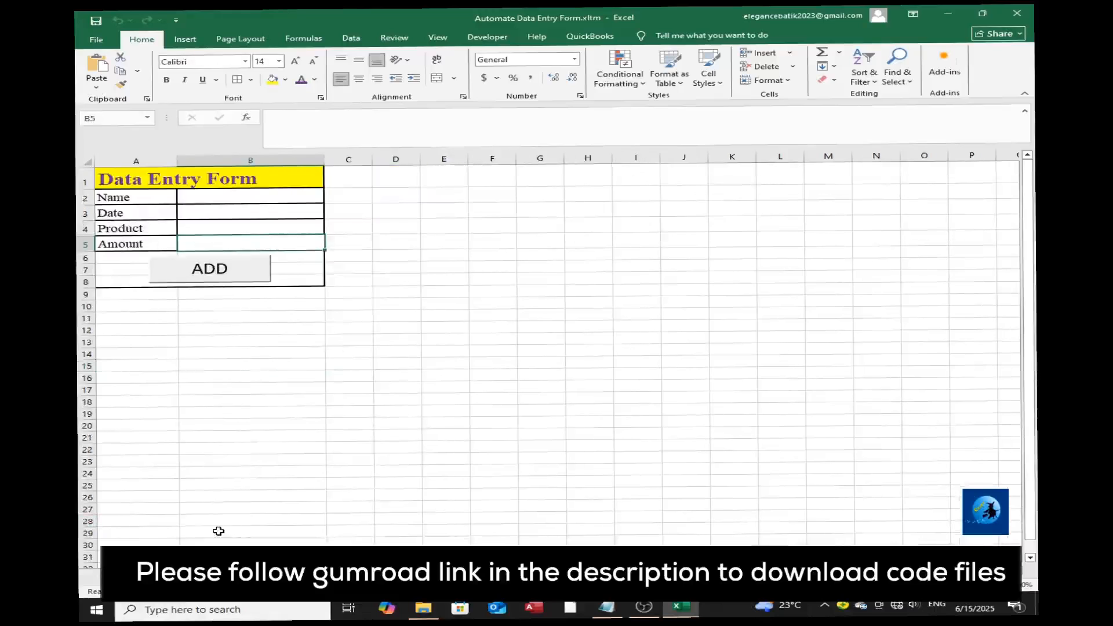